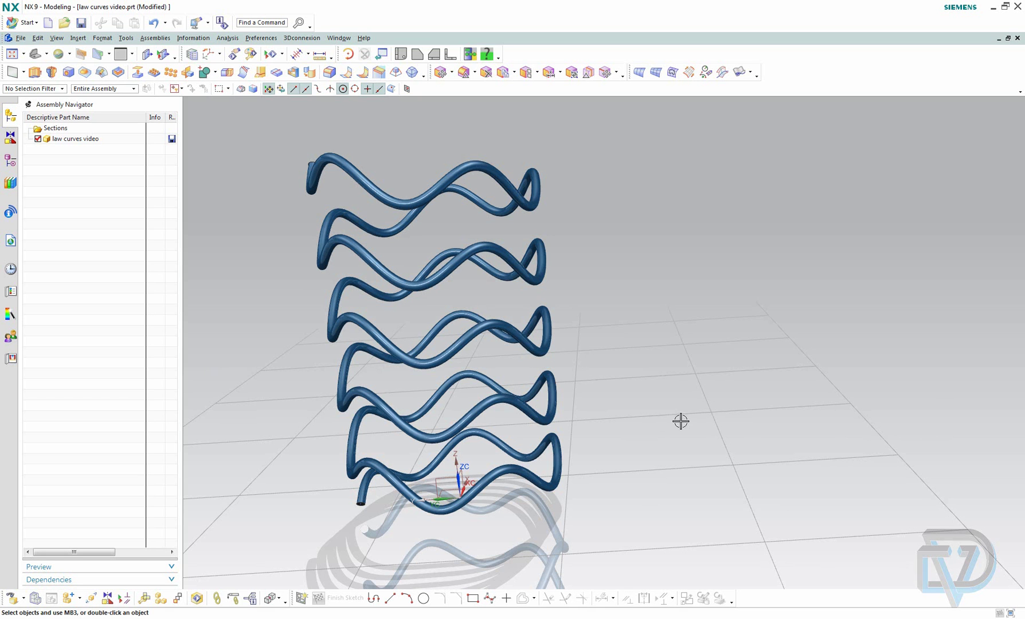
# Orbit the finished wavy tube in law curves video.prt, then show the Window menu's open parts.
pyautogui.moveTo(681, 421)
pyautogui.mouseDown(button='middle')
pyautogui.moveTo(704, 420)
pyautogui.moveTo(594, 422)
pyautogui.moveTo(618, 440)
pyautogui.moveTo(664, 426)
pyautogui.moveTo(709, 439)
pyautogui.moveTo(716, 455)
pyautogui.moveTo(654, 451)
pyautogui.moveTo(613, 471)
pyautogui.moveTo(648, 534)
pyautogui.moveTo(638, 462)
pyautogui.moveTo(600, 448)
pyautogui.mouseUp(button='middle')
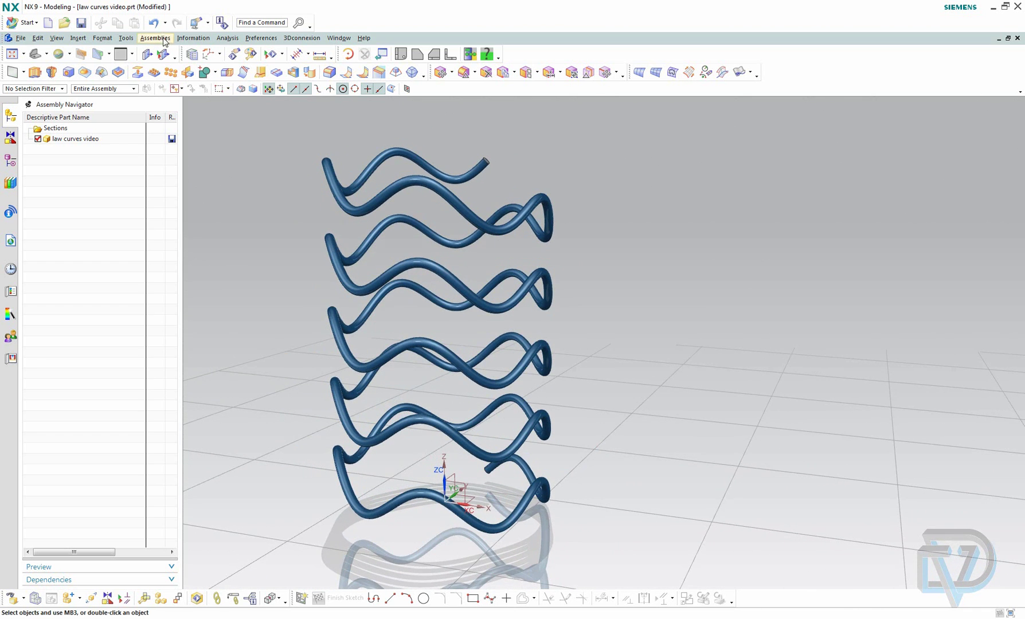
pyautogui.click(338, 38)
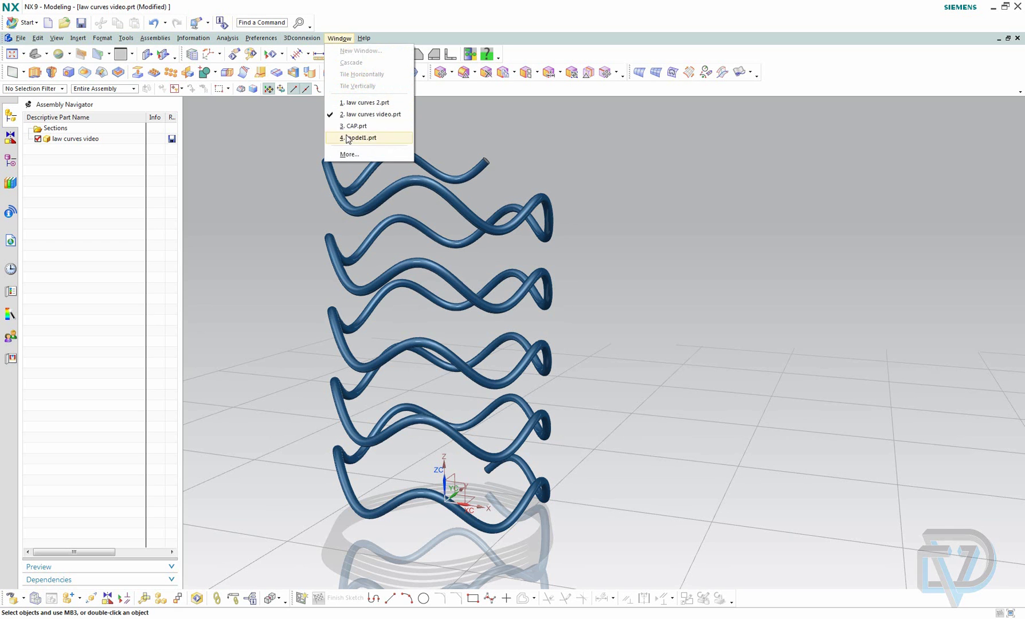
# Switch to law curves 2.prt and add the expression t = 1 in the Expressions editor.
pyautogui.click(356, 112)
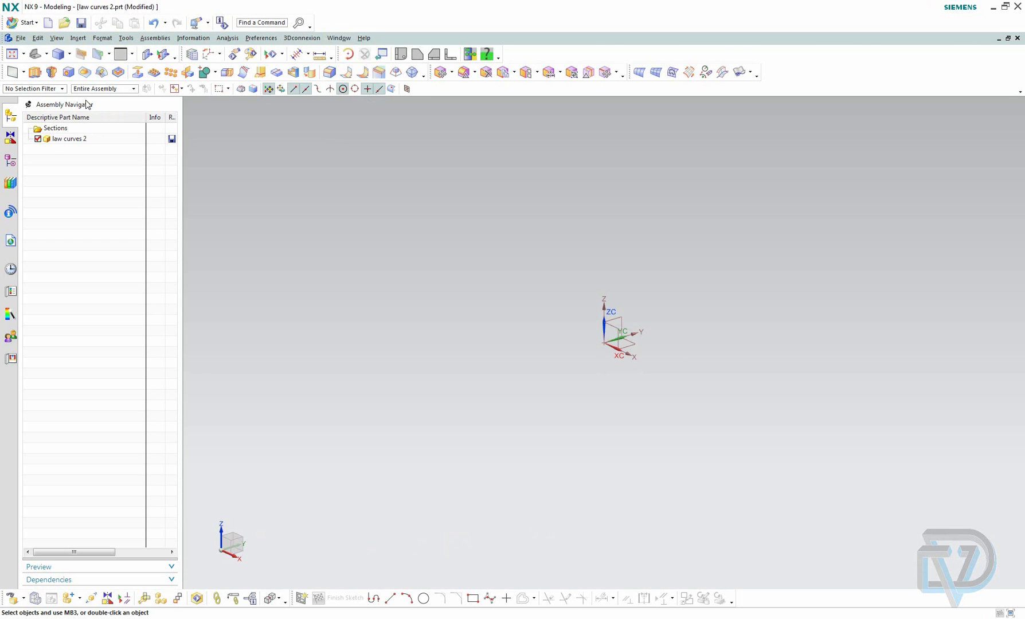
pyautogui.click(126, 37)
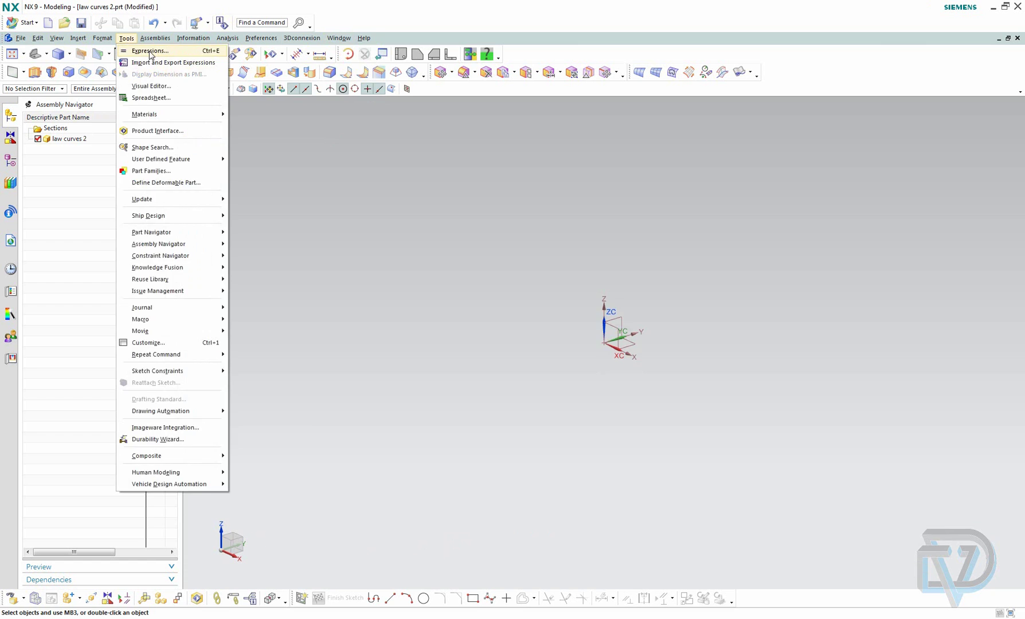
pyautogui.click(148, 51)
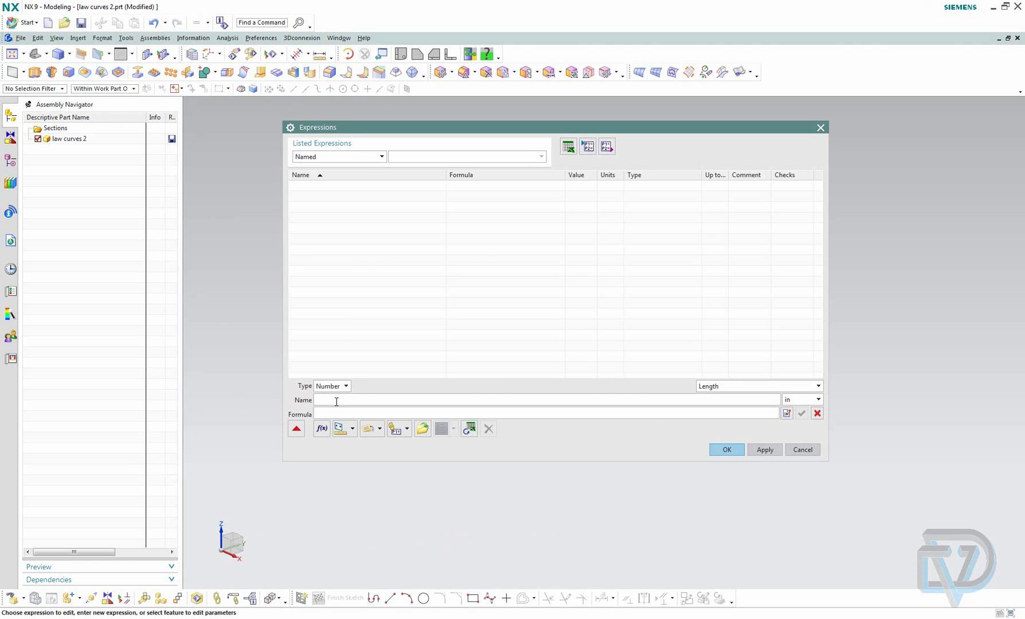
pyautogui.write('t')
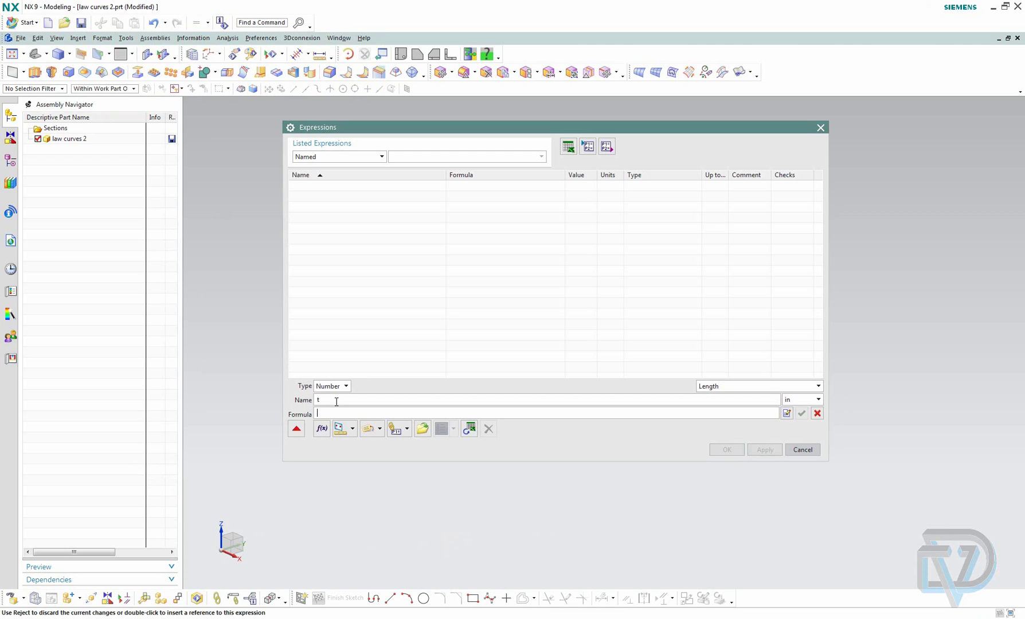
pyautogui.click(330, 414)
pyautogui.write('1')
pyautogui.press('Return')
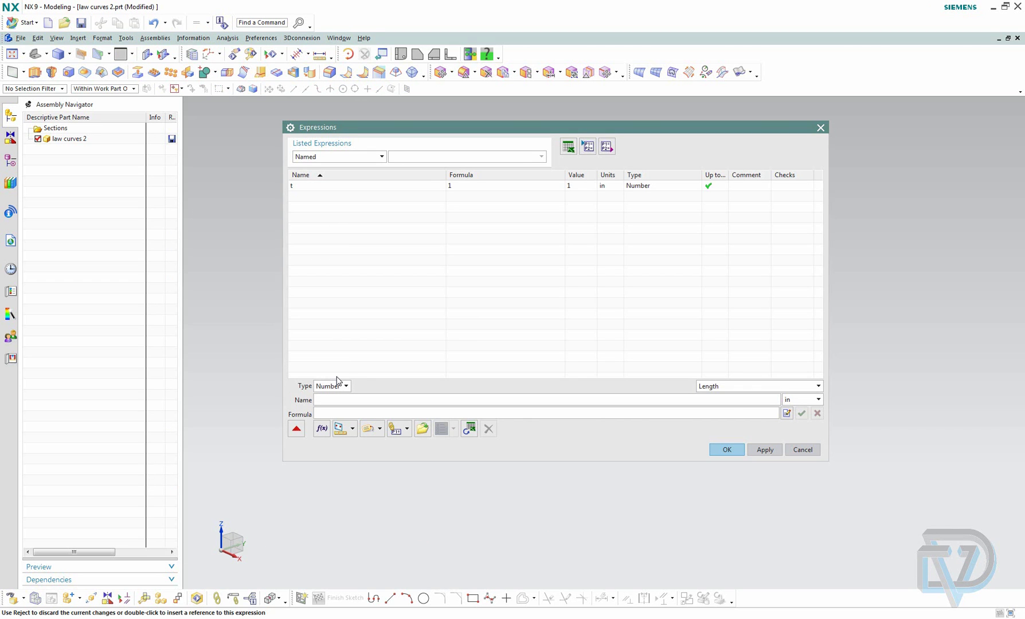
# Add the expression xt = 5*sin(t*10*360).
pyautogui.write('xt')
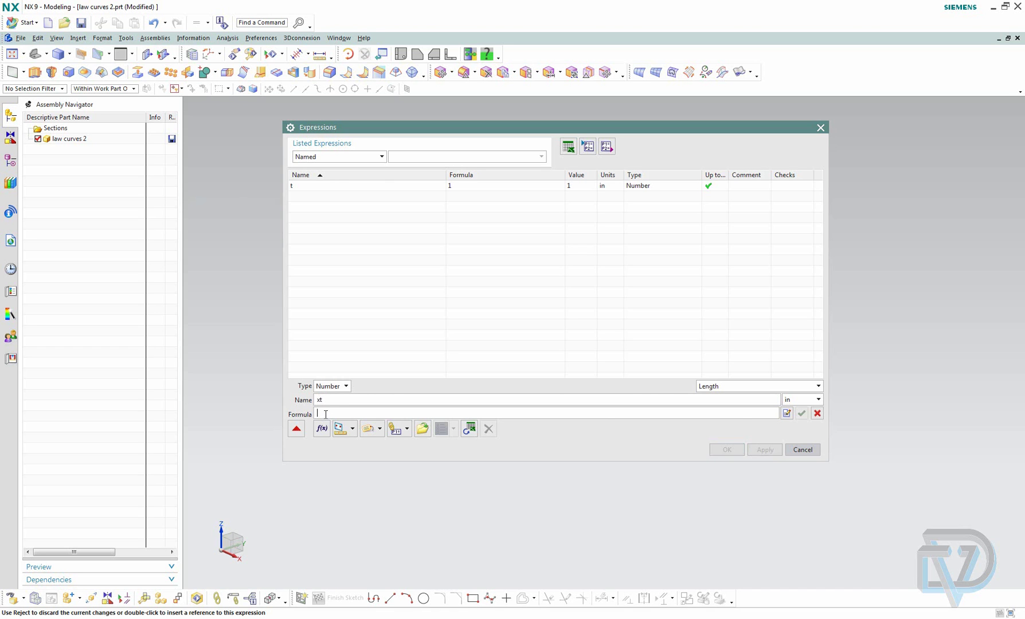
pyautogui.write('5')
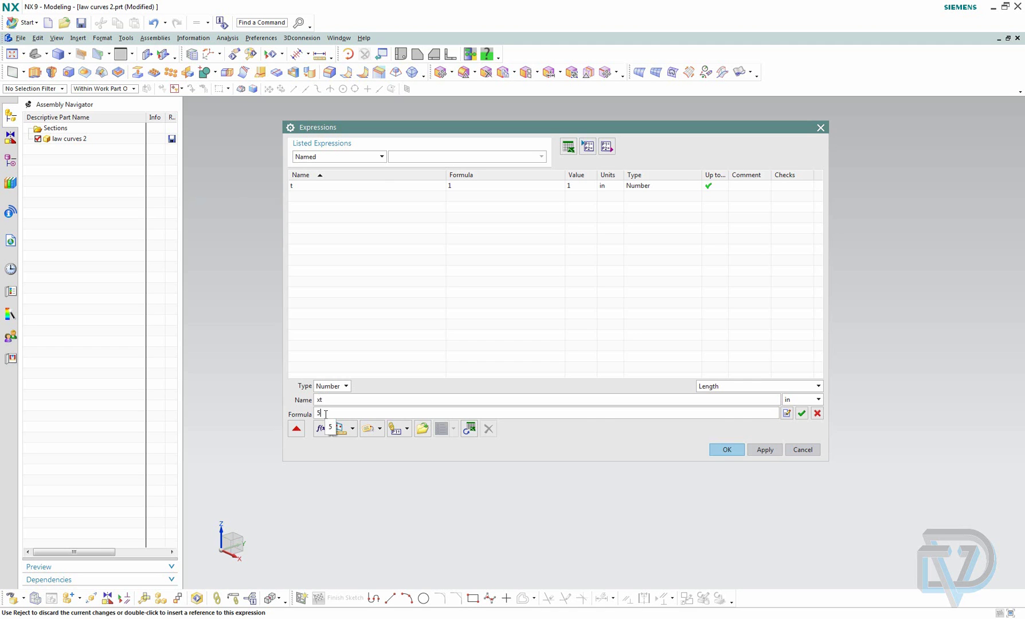
pyautogui.write('*s')
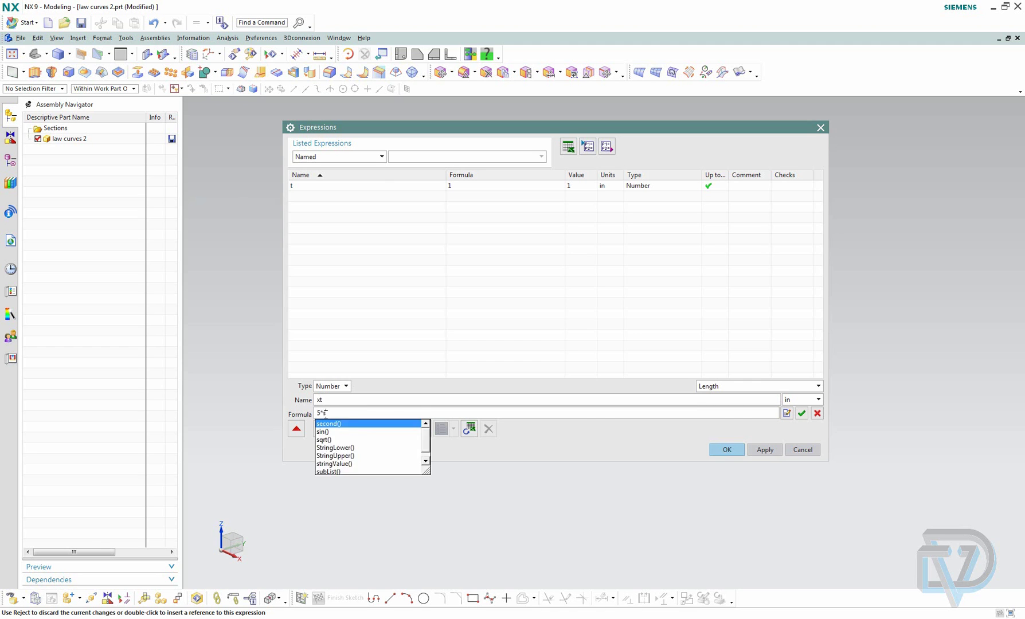
pyautogui.write('in(')
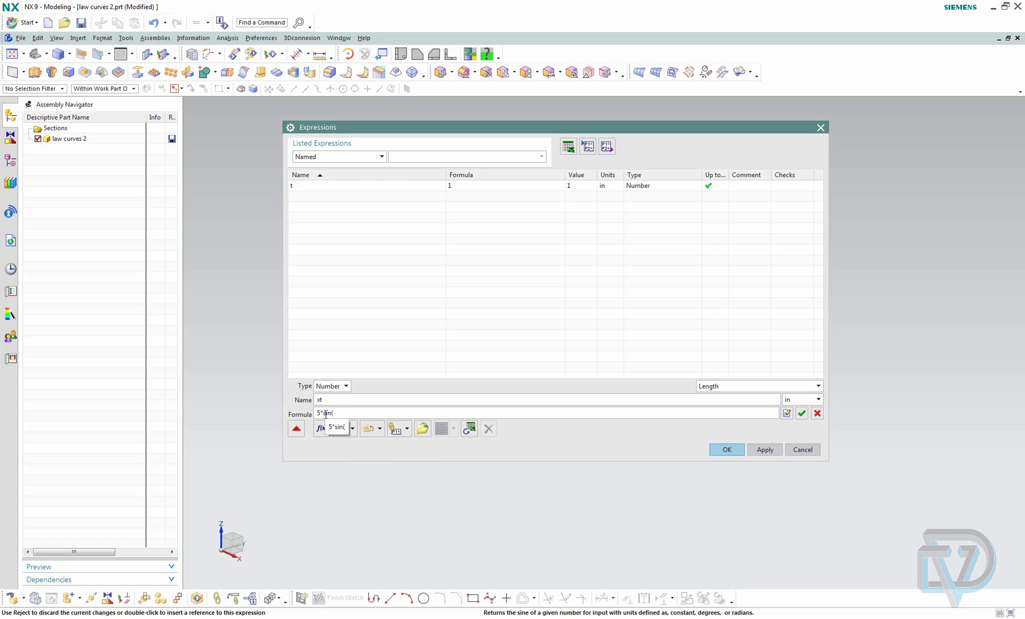
pyautogui.write('t*10*360)')
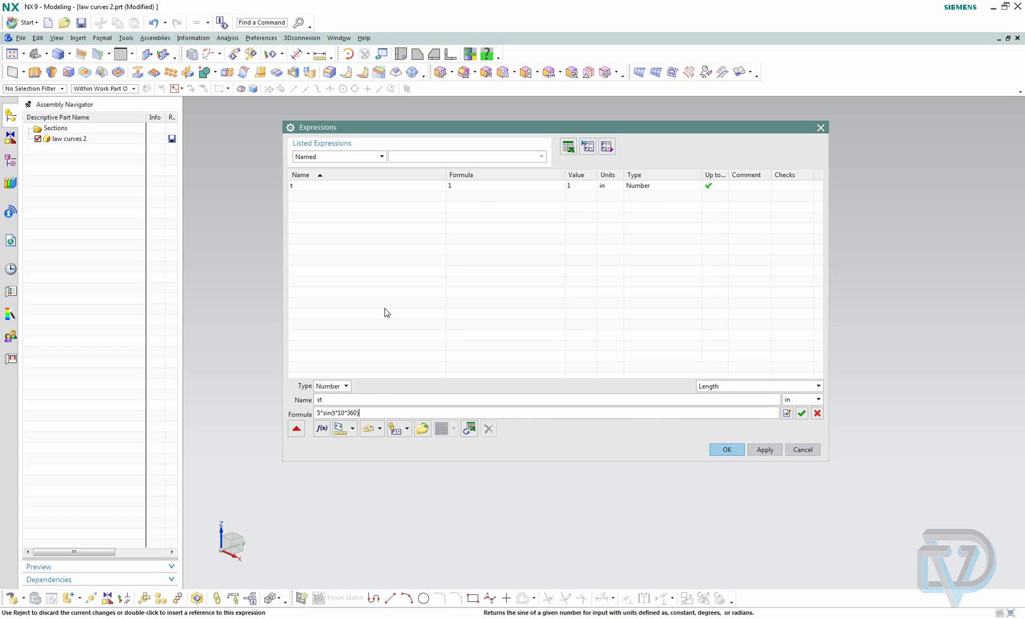
pyautogui.press('Return')
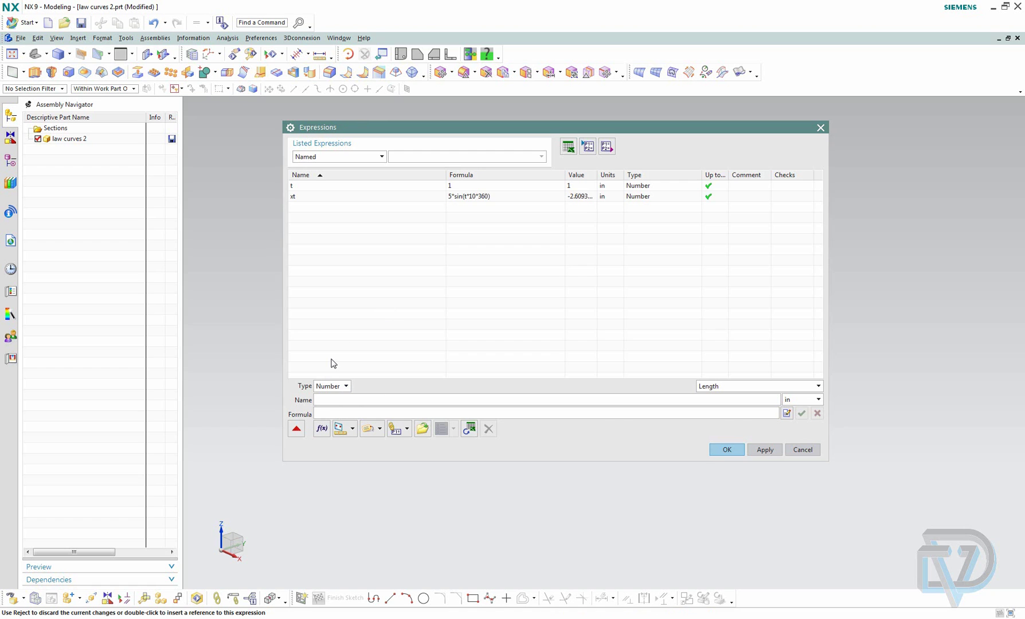
# Add the expression yt = 5*cos(t*10*360).
pyautogui.write('yt')
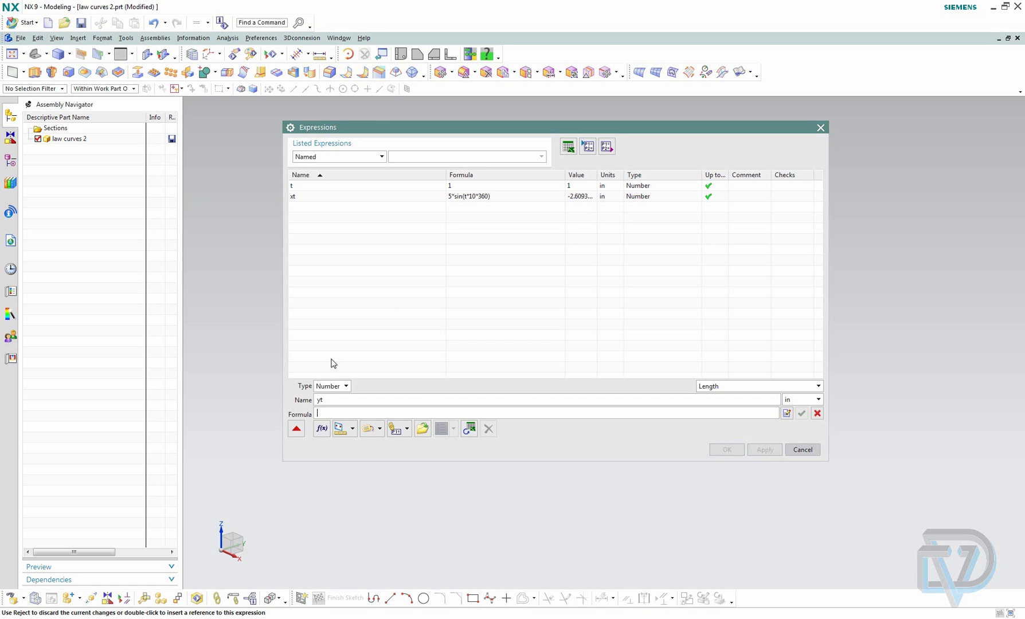
pyautogui.write('5')
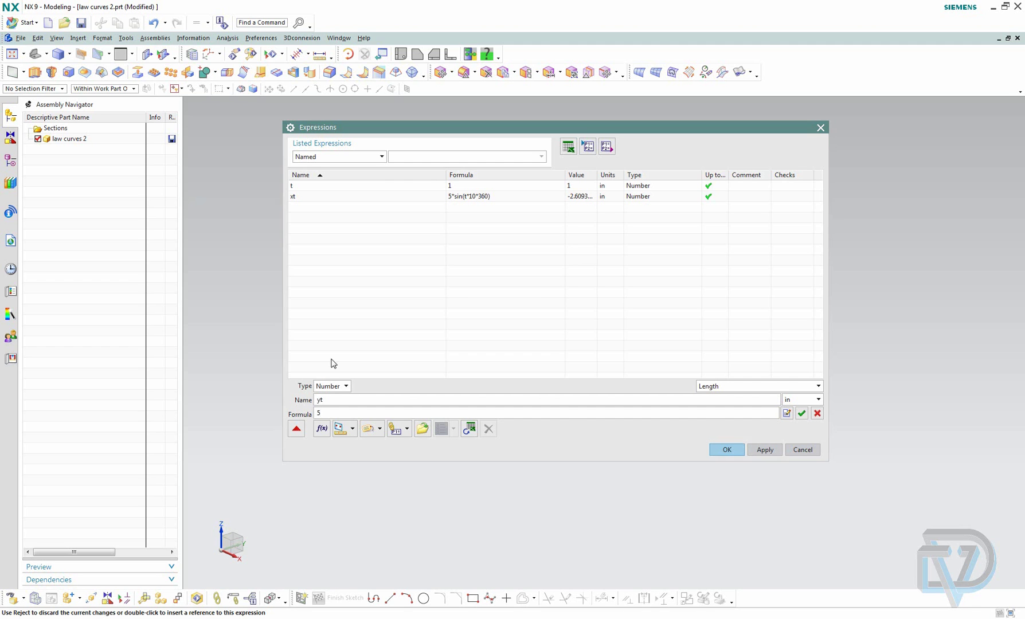
pyautogui.write('*cos')
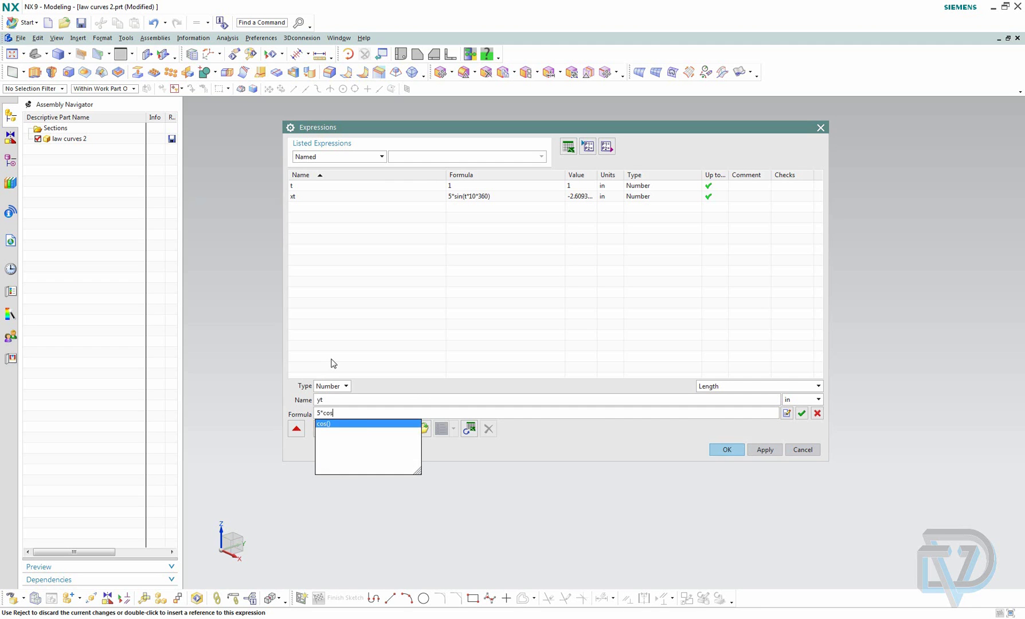
pyautogui.write('(t')
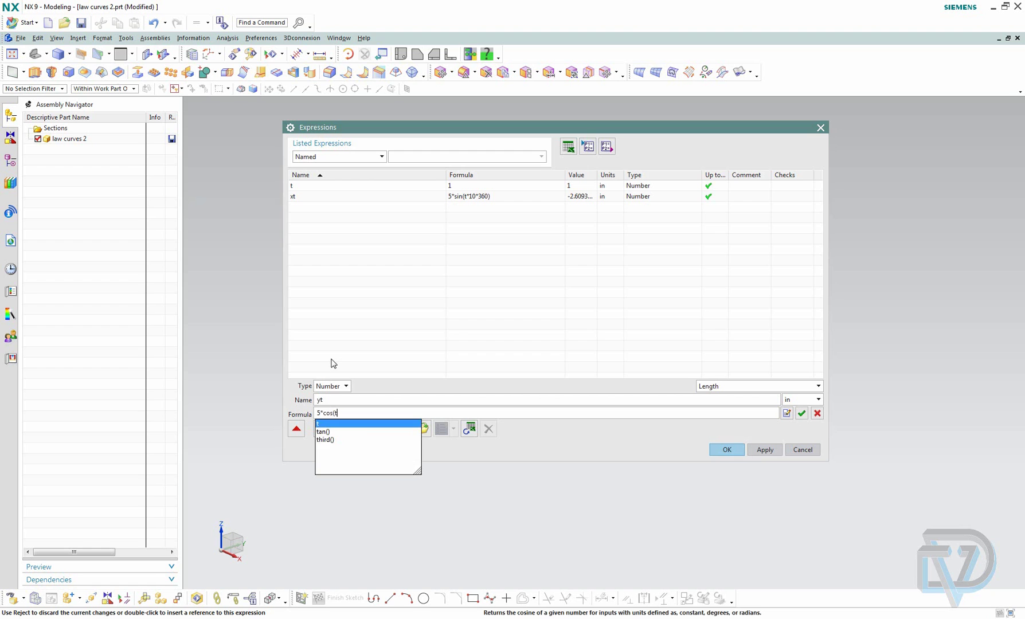
pyautogui.write('*1')
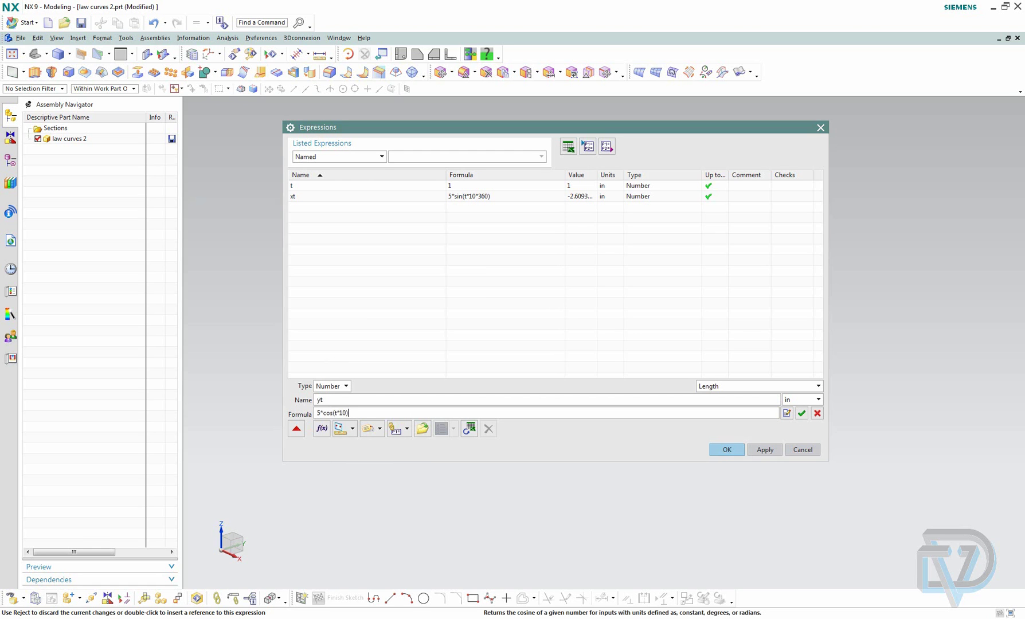
pyautogui.write('0)')
pyautogui.press('BackSpace')
pyautogui.write('=0*360)')
pyautogui.press('Return')
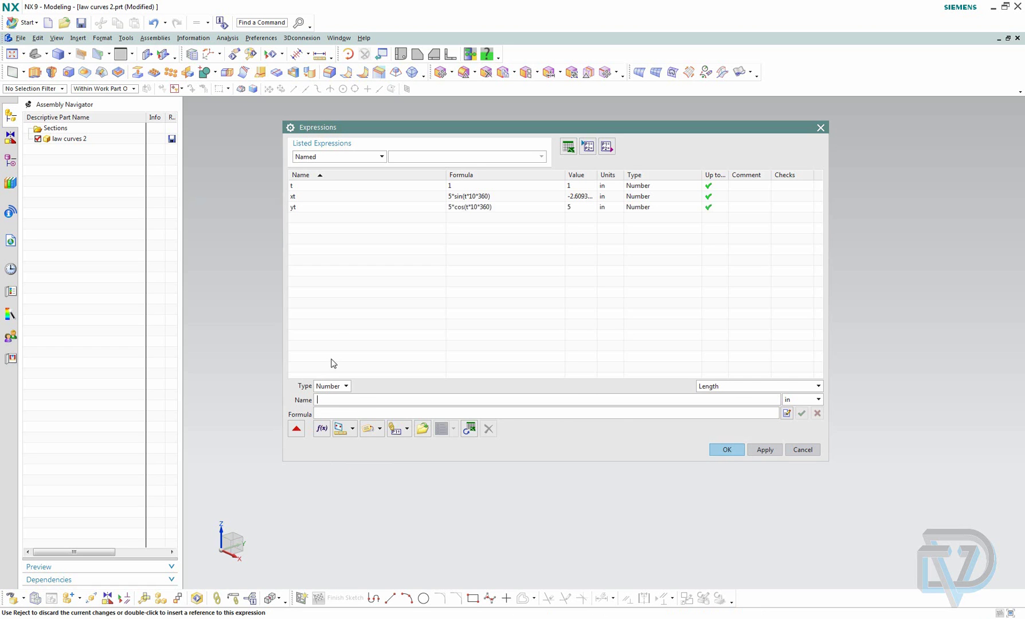
# Add the expression zt = t*20 and close the Expressions editor.
pyautogui.click(323, 400)
pyautogui.write('zt')
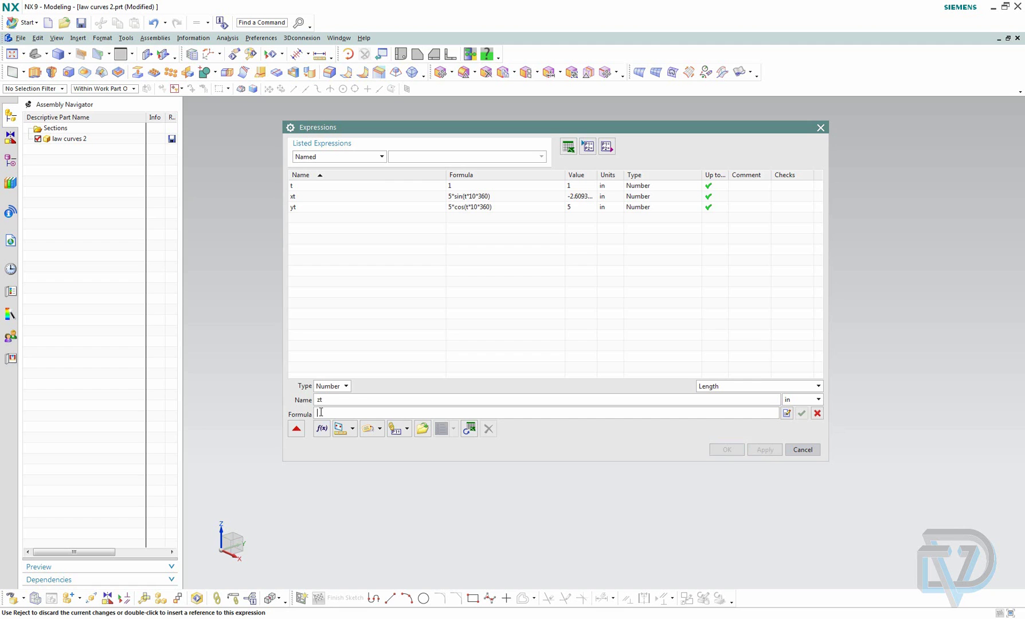
pyautogui.write('t')
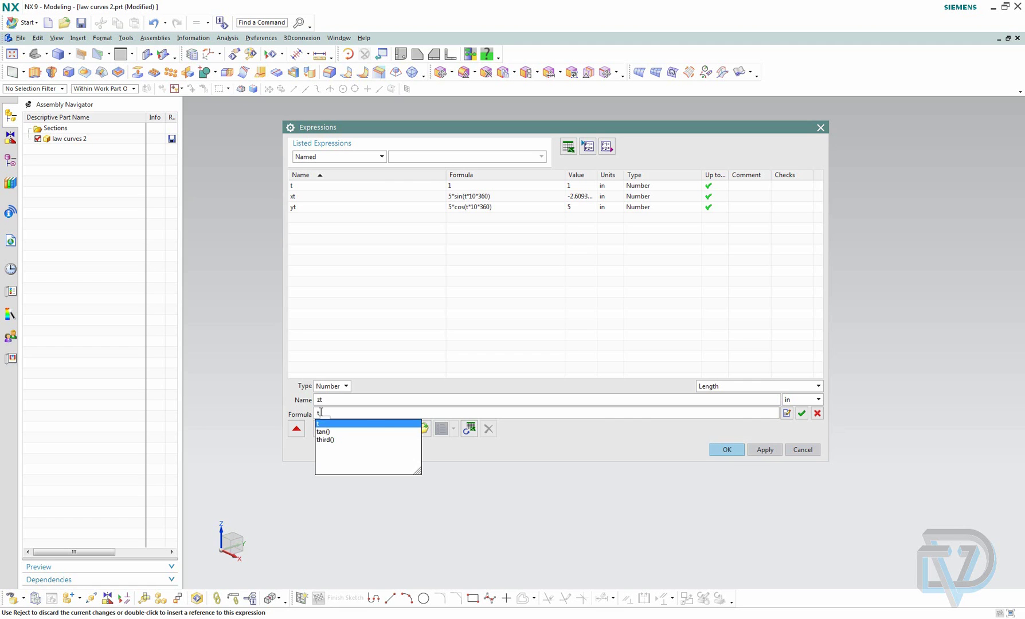
pyautogui.write('*20')
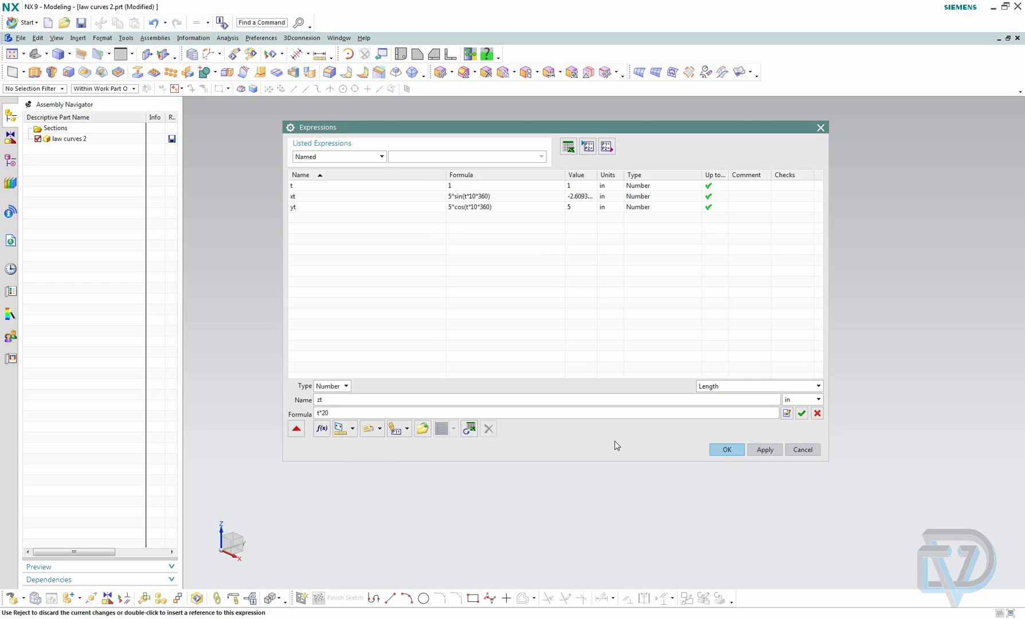
pyautogui.press('Return')
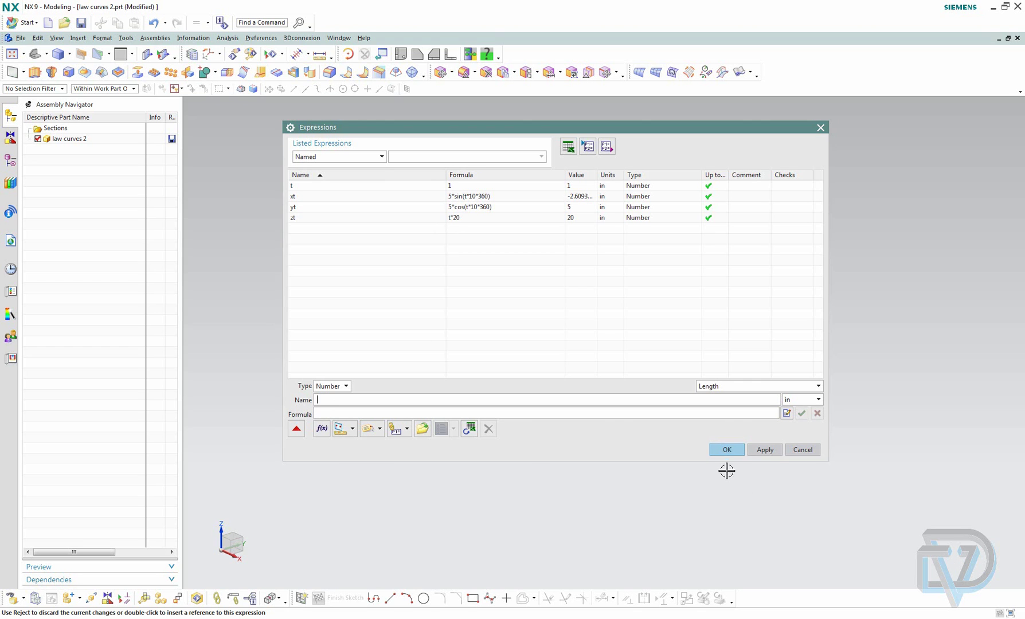
pyautogui.click(727, 450)
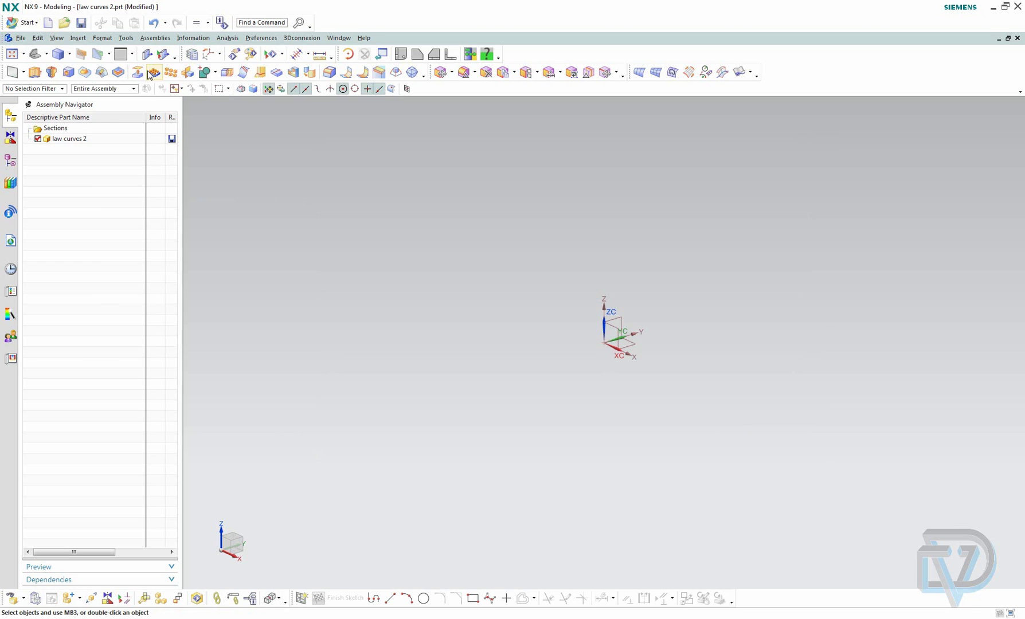
# Start a Law Curve from the xt, yt, zt equations and inspect the ten-turn helix preview.
pyautogui.click(78, 38)
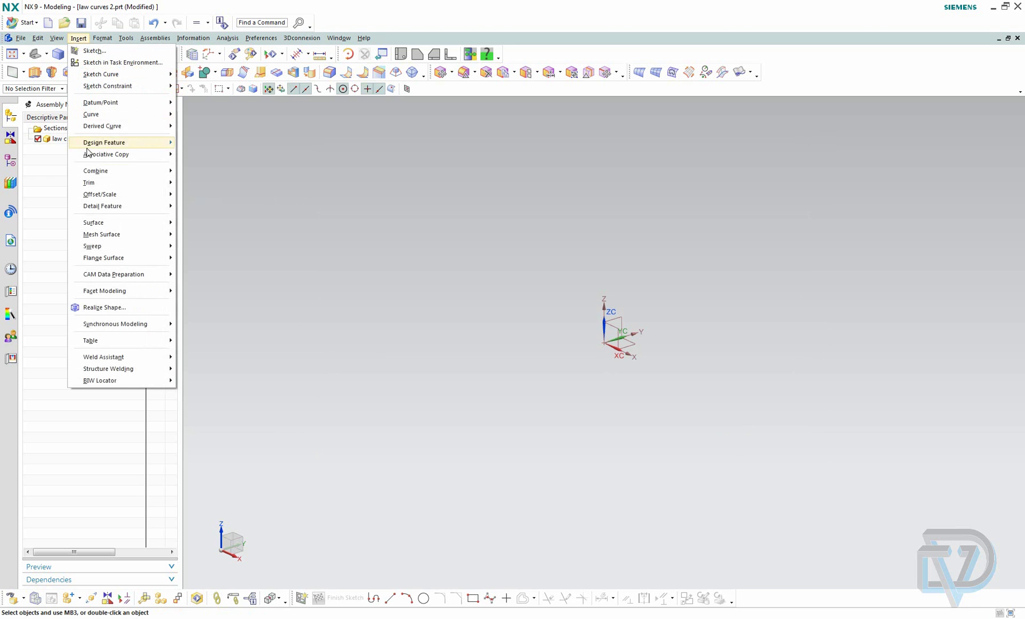
pyautogui.moveTo(117, 114)
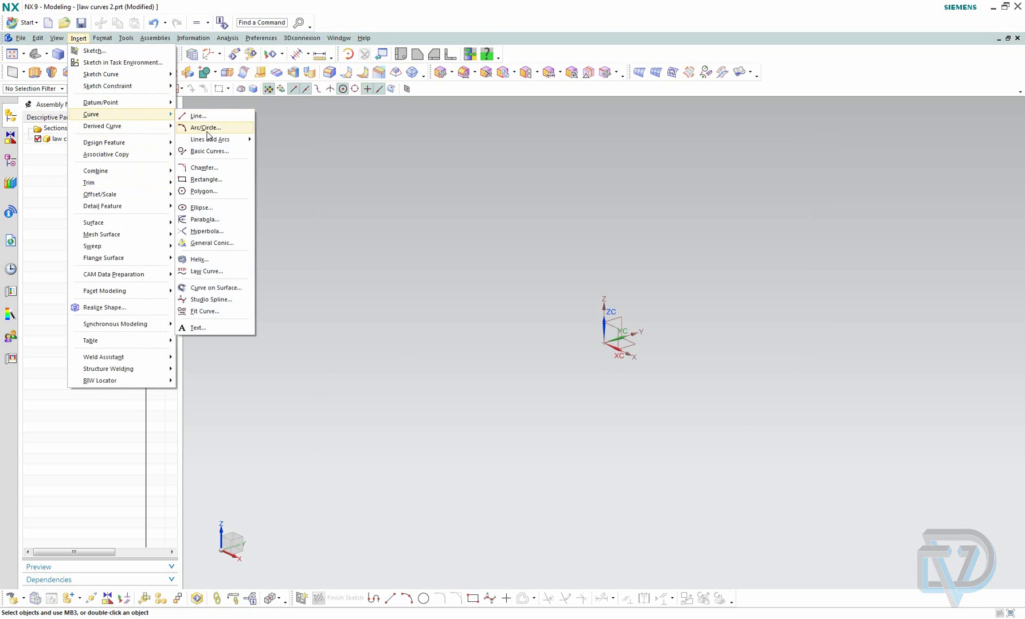
pyautogui.click(207, 273)
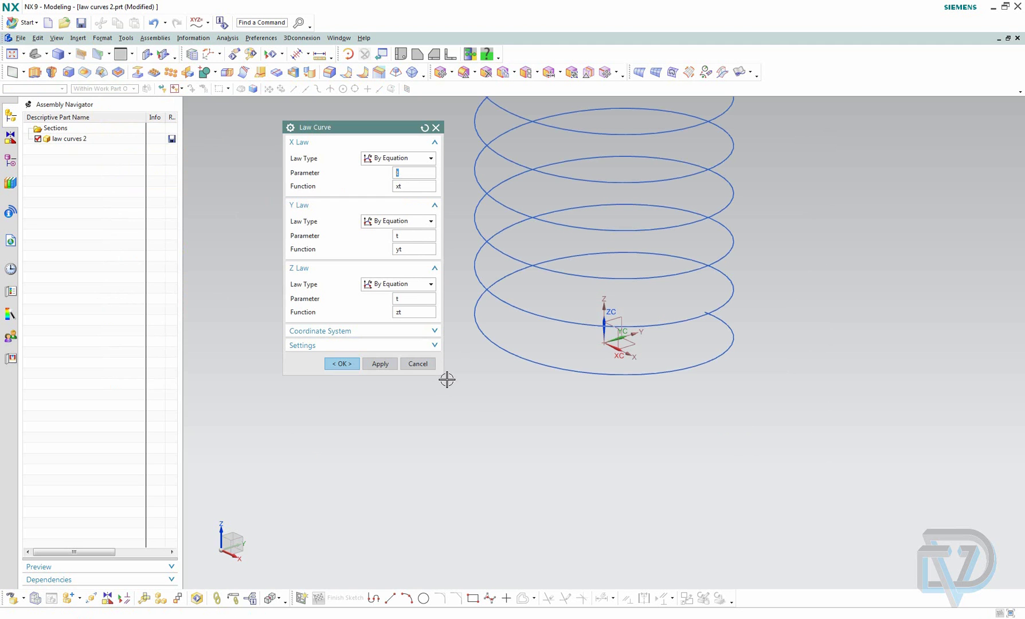
pyautogui.keyDown('shift'); pyautogui.moveTo(464, 376); pyautogui.dragTo(455, 524, button='middle'); pyautogui.keyUp('shift')
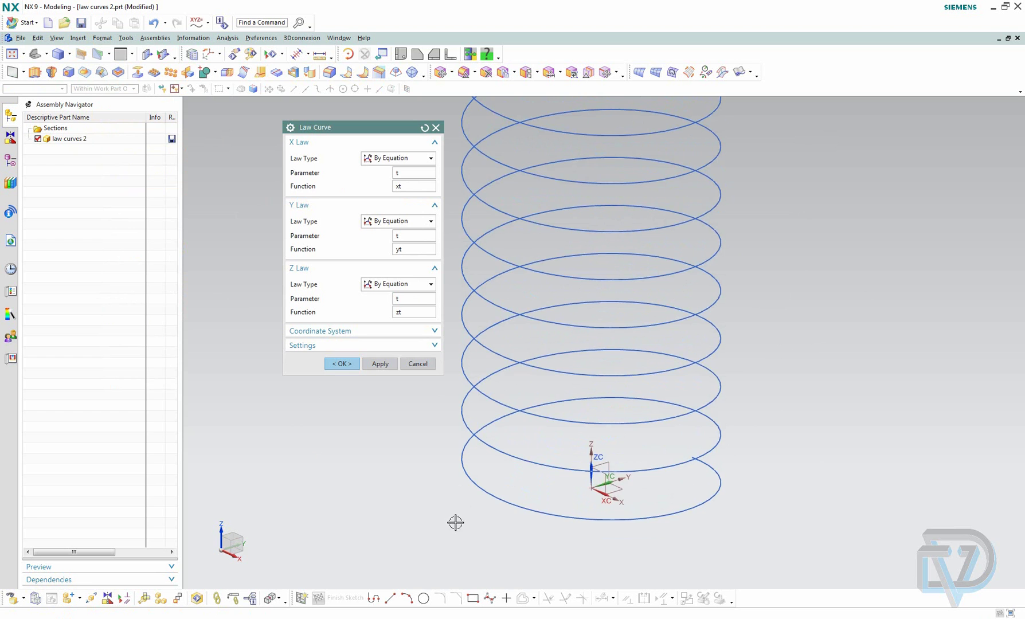
pyautogui.scroll(-2, 758, 350)
pyautogui.moveTo(780, 302)
pyautogui.mouseDown(button='middle')
pyautogui.moveTo(723, 348)
pyautogui.moveTo(723, 305)
pyautogui.moveTo(711, 362)
pyautogui.moveTo(593, 356)
pyautogui.mouseUp(button='middle')
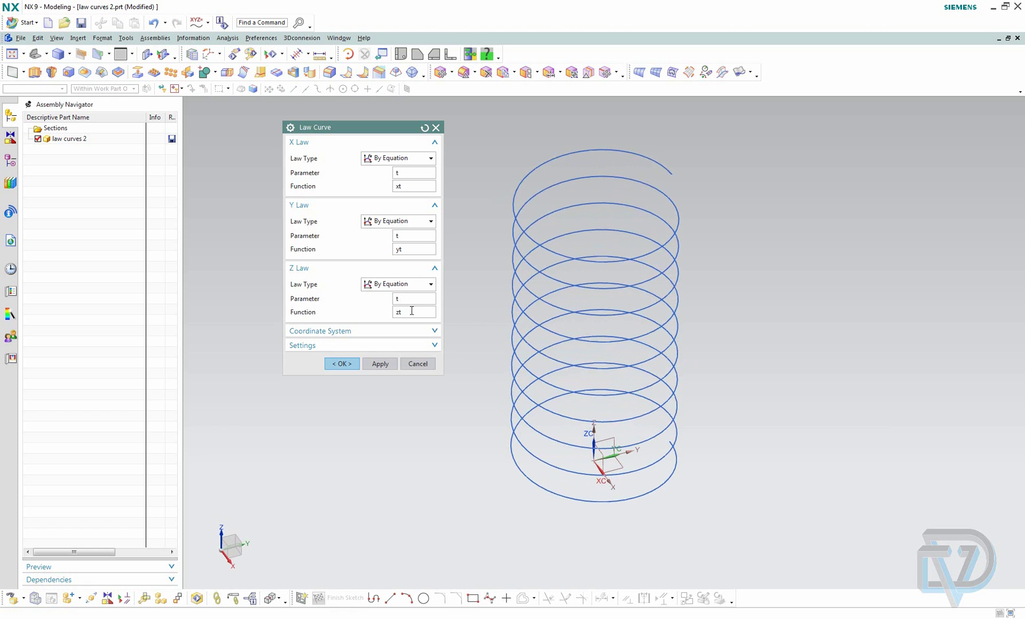
pyautogui.click(339, 365)
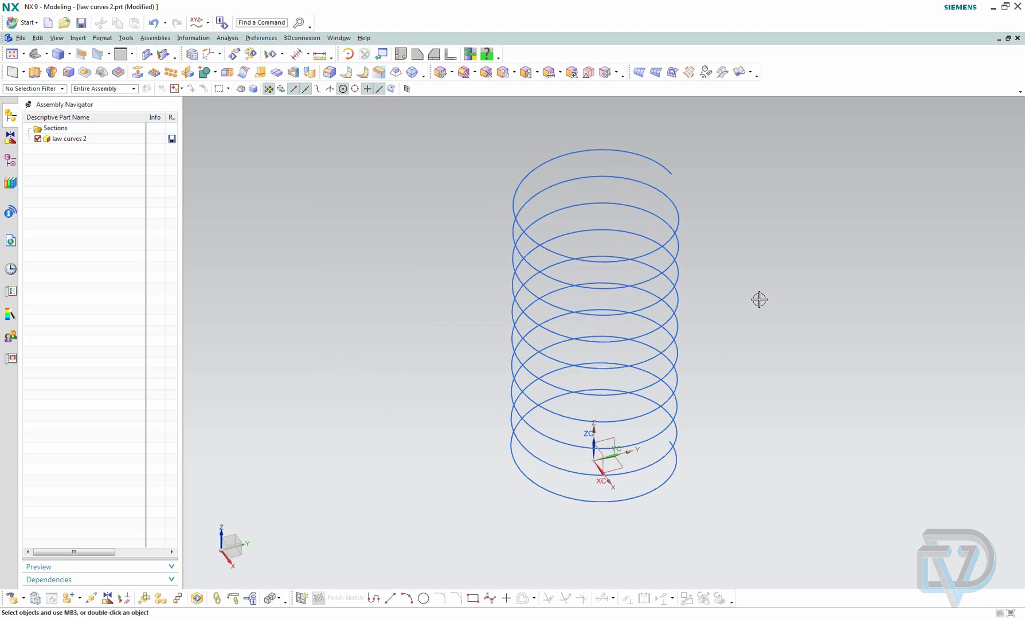
pyautogui.moveTo(759, 300)
pyautogui.mouseDown(button='middle')
pyautogui.moveTo(665, 341)
pyautogui.moveTo(645, 291)
pyautogui.moveTo(602, 334)
pyautogui.moveTo(604, 304)
pyautogui.moveTo(621, 321)
pyautogui.moveTo(628, 307)
pyautogui.moveTo(609, 316)
pyautogui.moveTo(643, 348)
pyautogui.moveTo(650, 323)
pyautogui.moveTo(645, 348)
pyautogui.moveTo(636, 332)
pyautogui.moveTo(664, 300)
pyautogui.moveTo(670, 306)
pyautogui.moveTo(670, 292)
pyautogui.moveTo(658, 329)
pyautogui.moveTo(603, 324)
pyautogui.mouseUp(button='middle')
pyautogui.scroll(3, 599, 240)
pyautogui.scroll(-2, 598, 240)
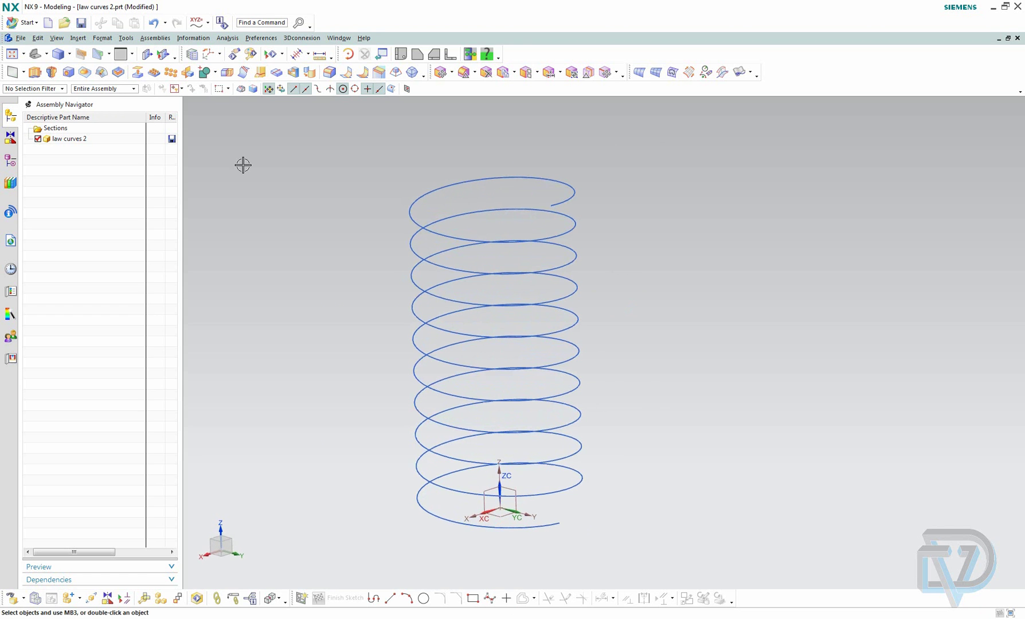
# Append +.125*sin(50*t*360) to the zt expression, making it t*20+.125*sin(50*t*360).
pyautogui.click(126, 38)
pyautogui.click(150, 52)
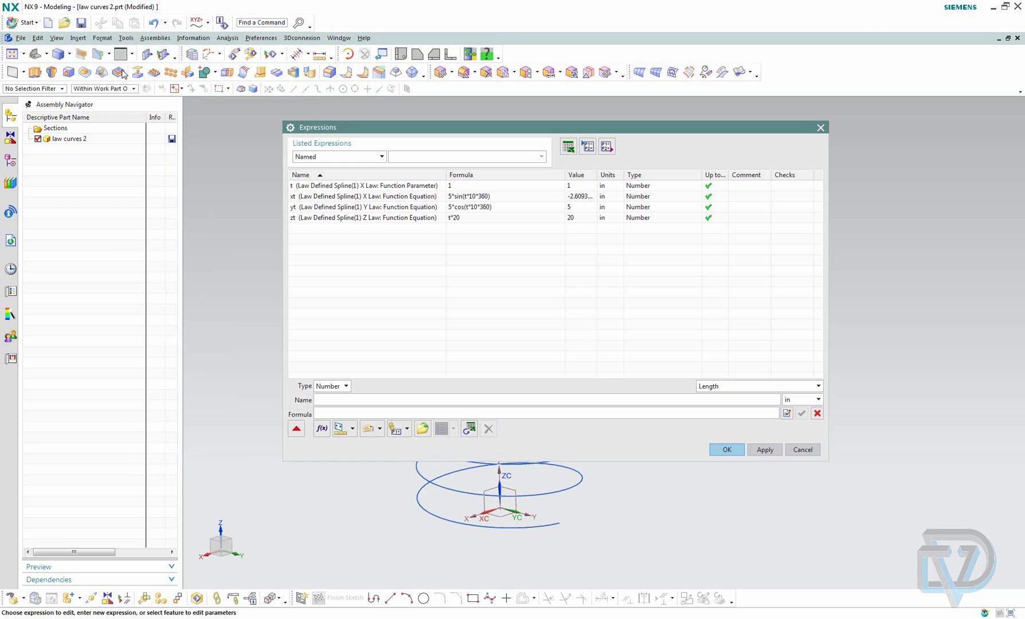
pyautogui.click(305, 218)
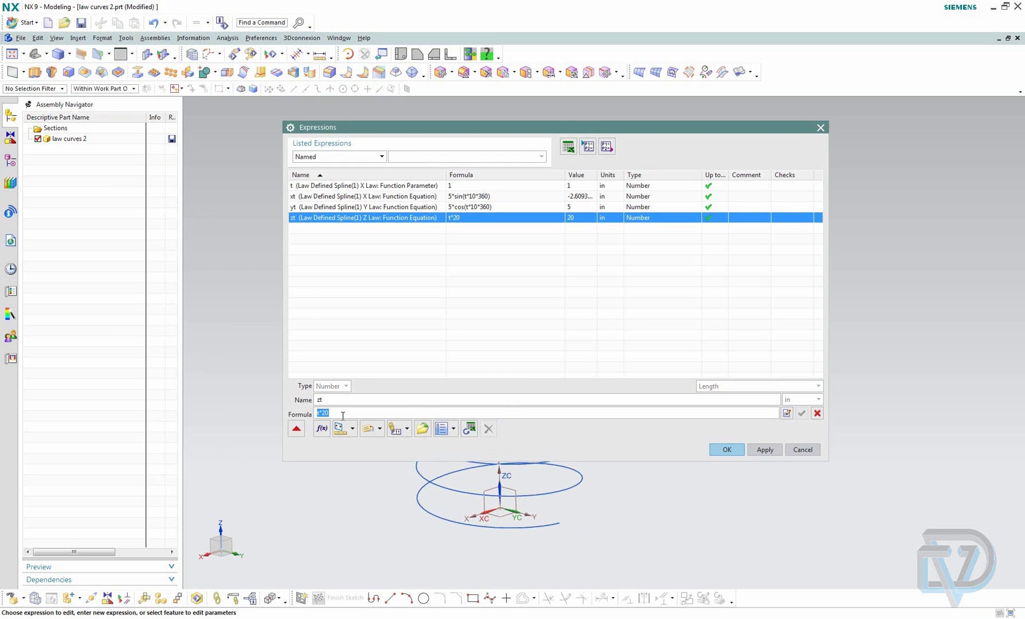
pyautogui.click(346, 414)
pyautogui.write('+')
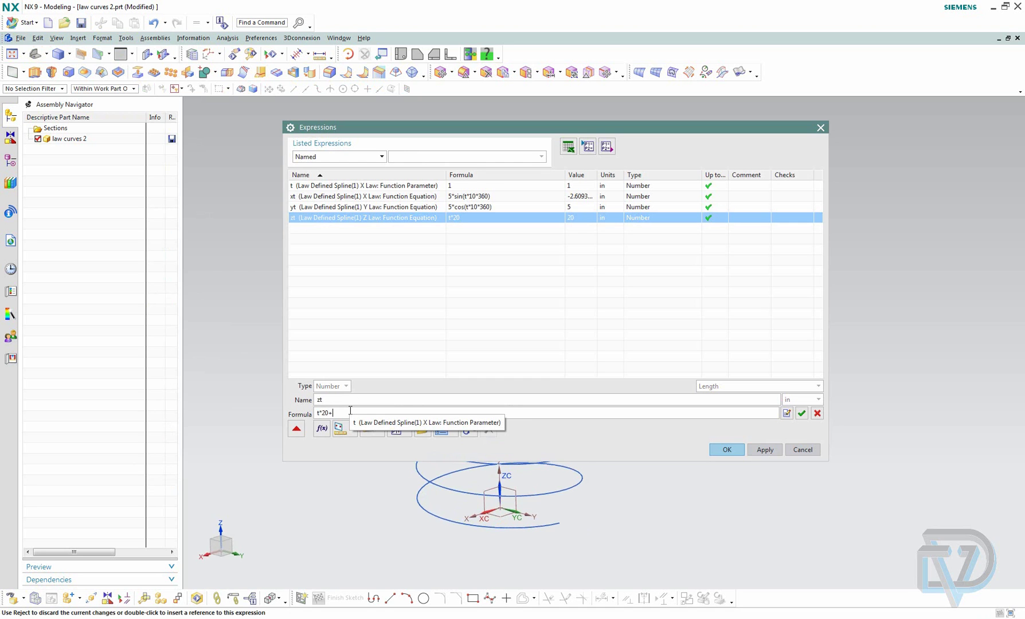
pyautogui.write('.125*sin')
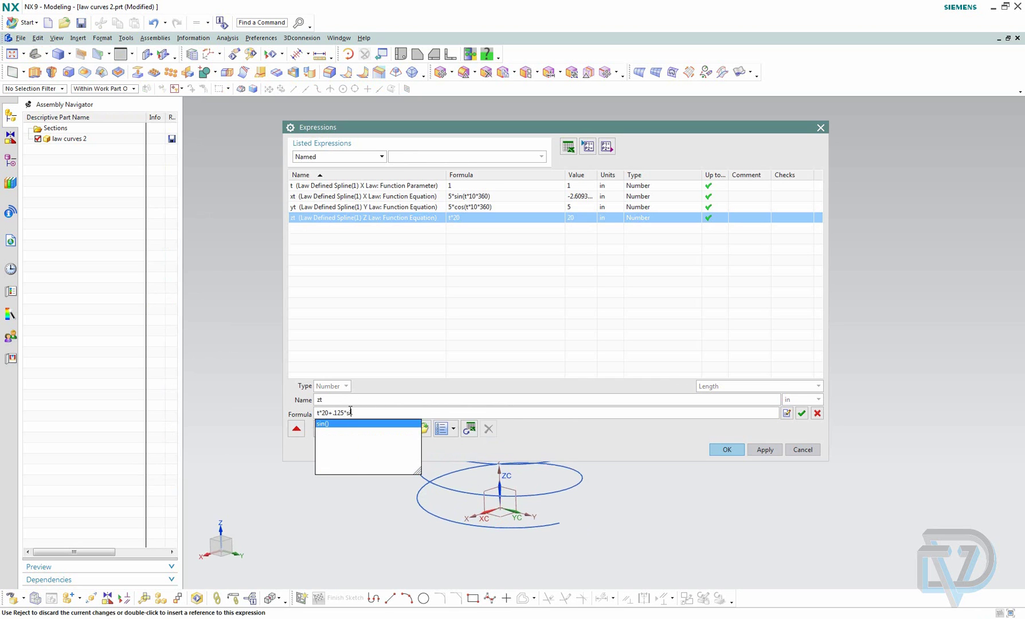
pyautogui.write('(')
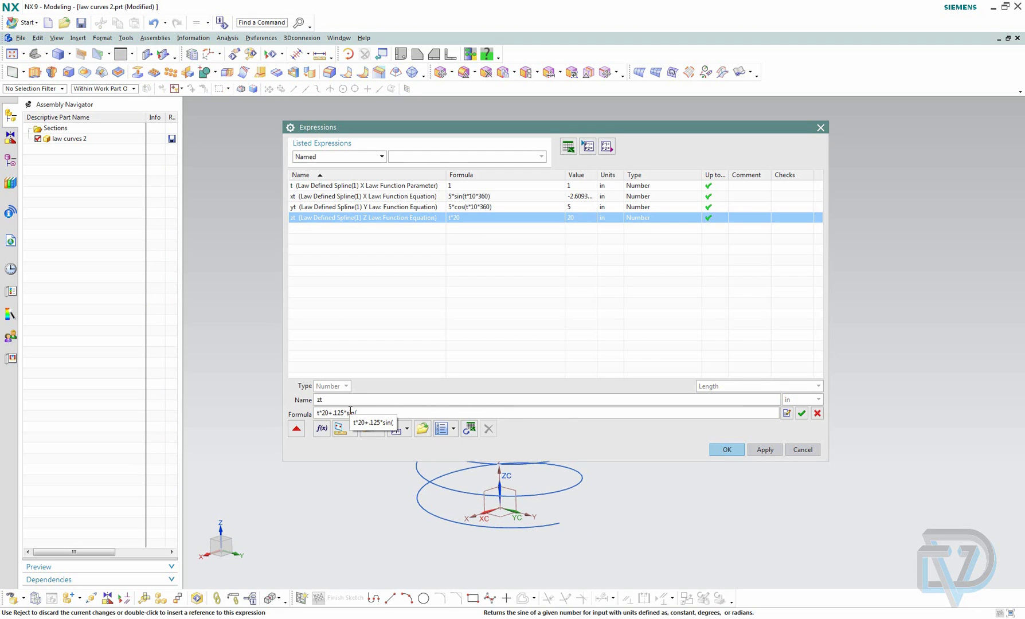
pyautogui.write('50*t*')
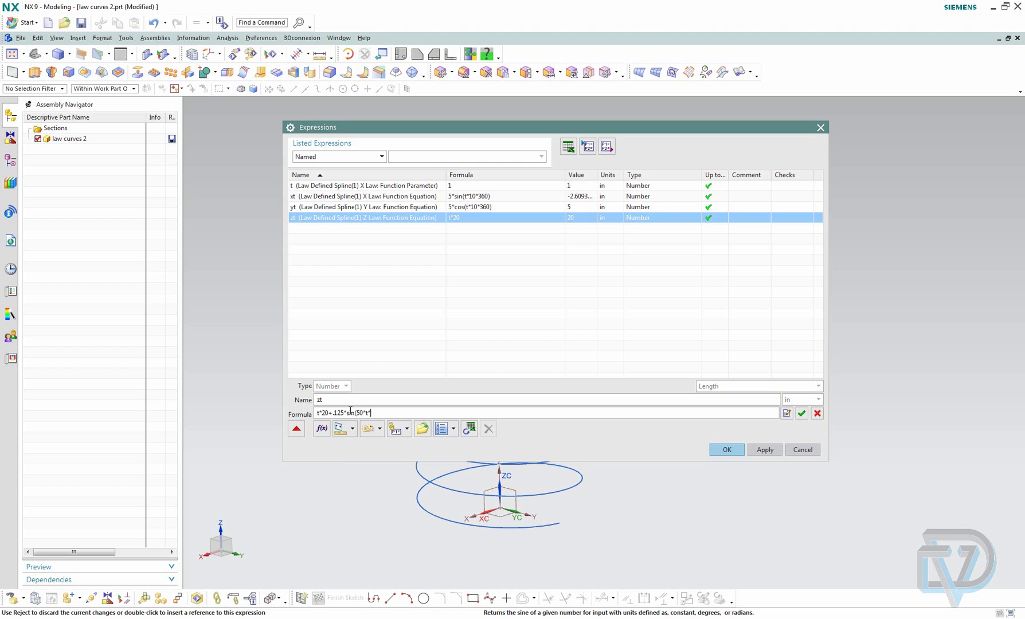
pyautogui.write('360)')
pyautogui.press('Return')
pyautogui.click(730, 452)
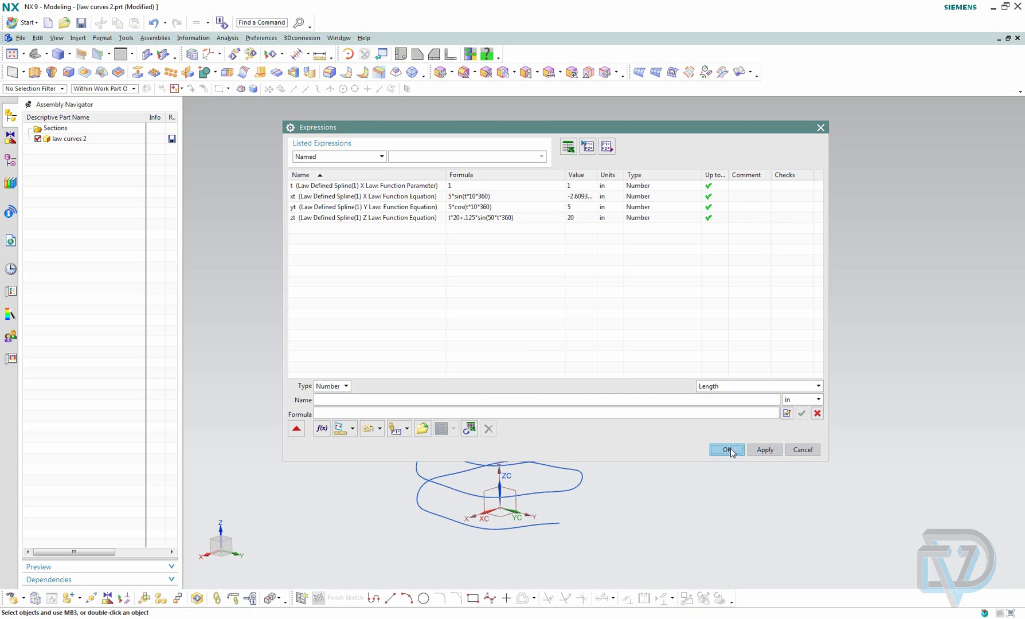
pyautogui.moveTo(675, 425); pyautogui.dragTo(672, 382, button='middle')
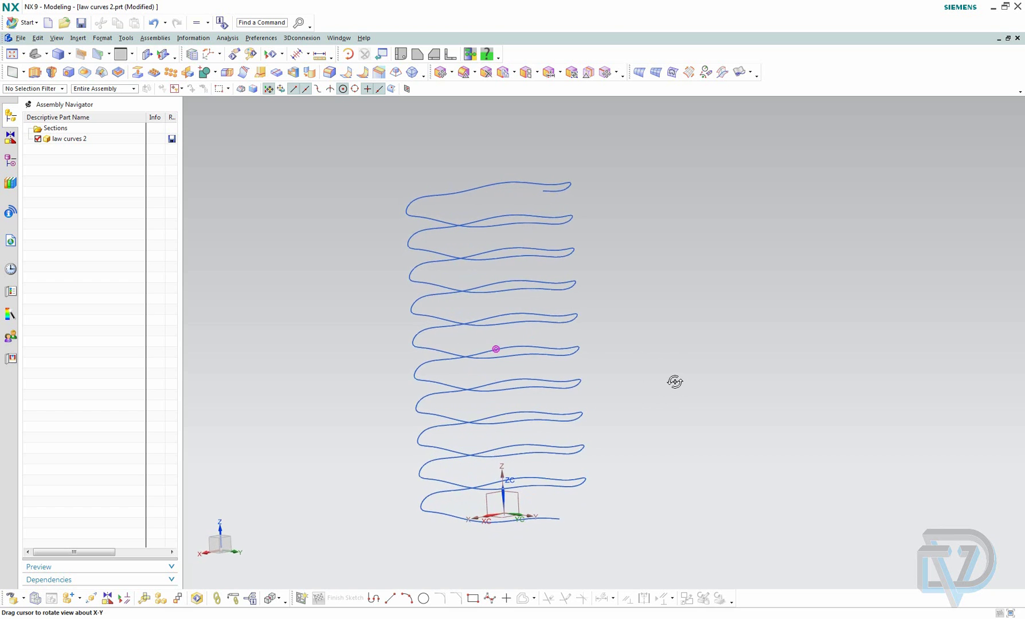
# Change zt's ripple amplitude from .125 to .5 and wave count from 50 to 57.
pyautogui.click(127, 38)
pyautogui.click(141, 58)
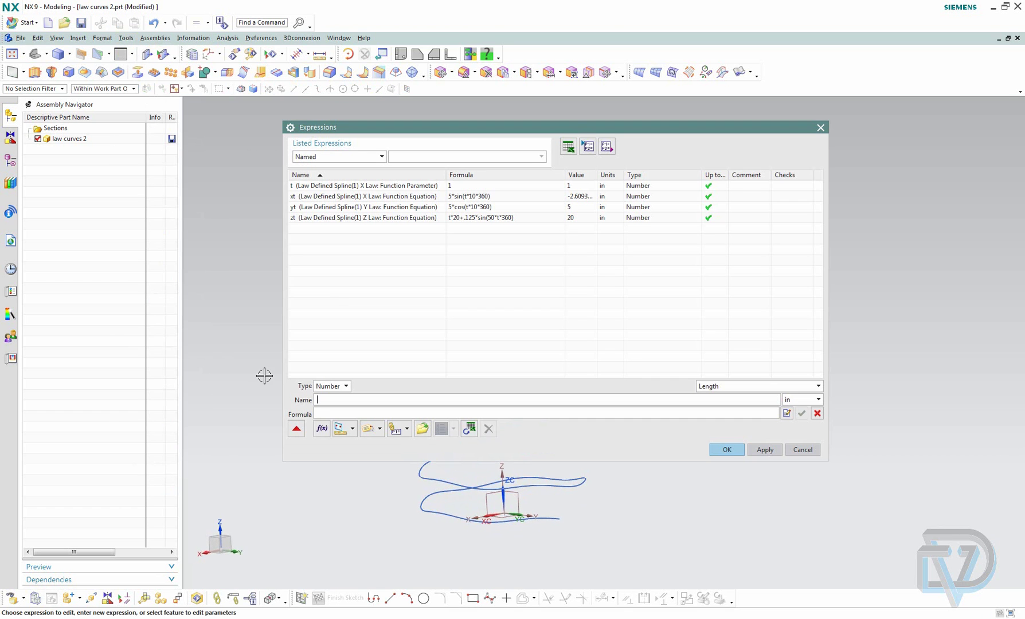
pyautogui.click(340, 219)
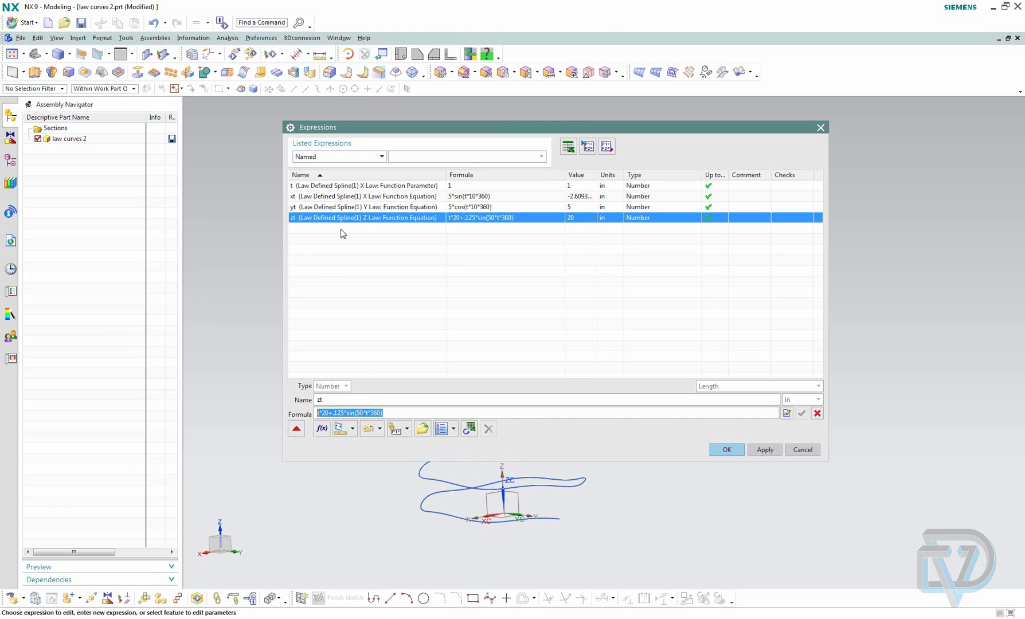
pyautogui.click(339, 413)
pyautogui.press('BackSpace')
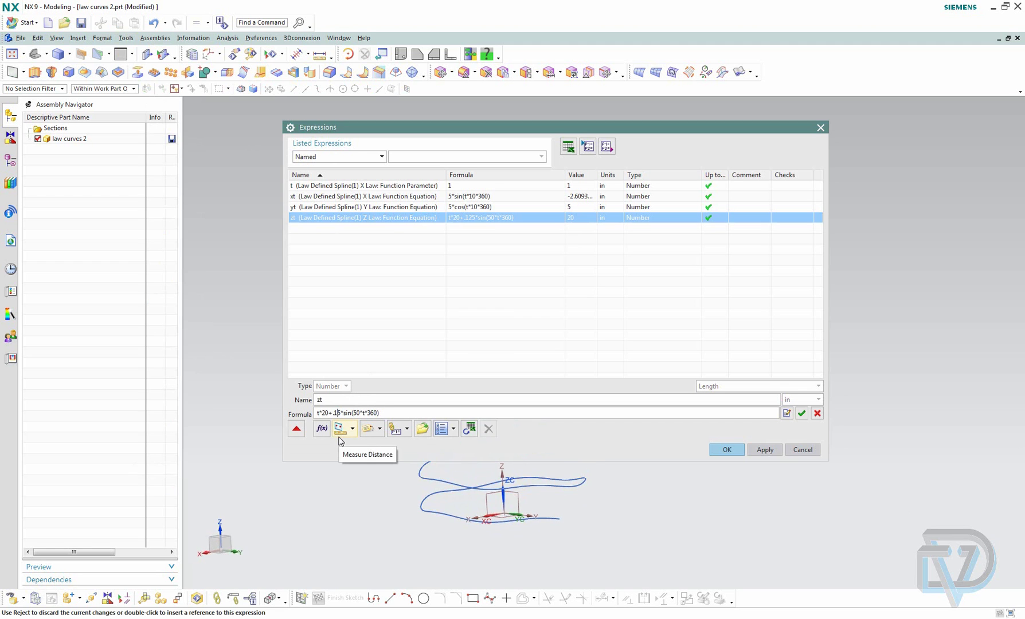
pyautogui.press('BackSpace')
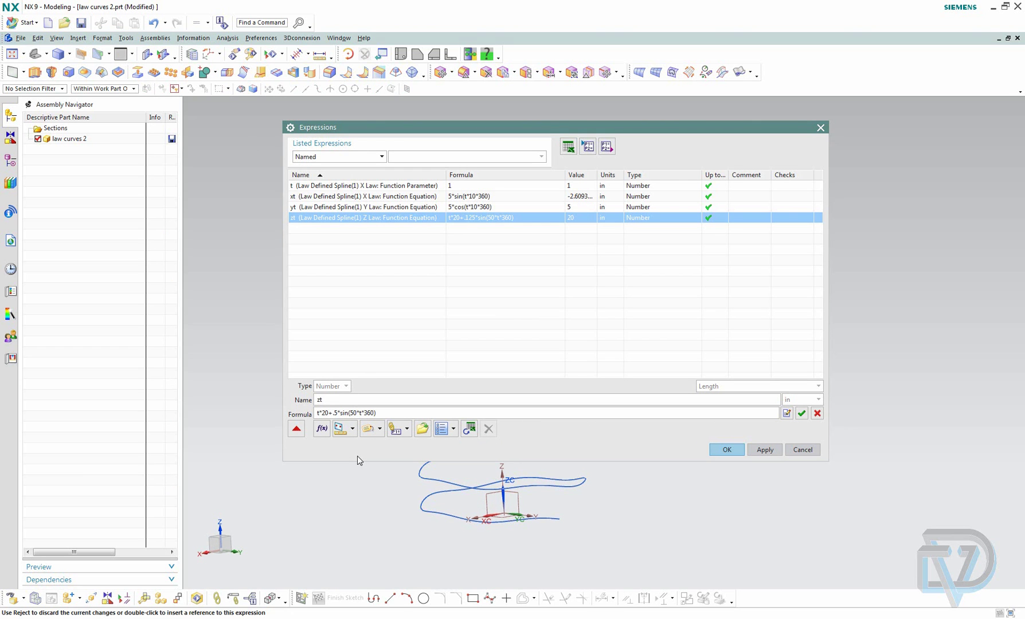
pyautogui.press('BackSpace')
pyautogui.write('7')
pyautogui.press('Return')
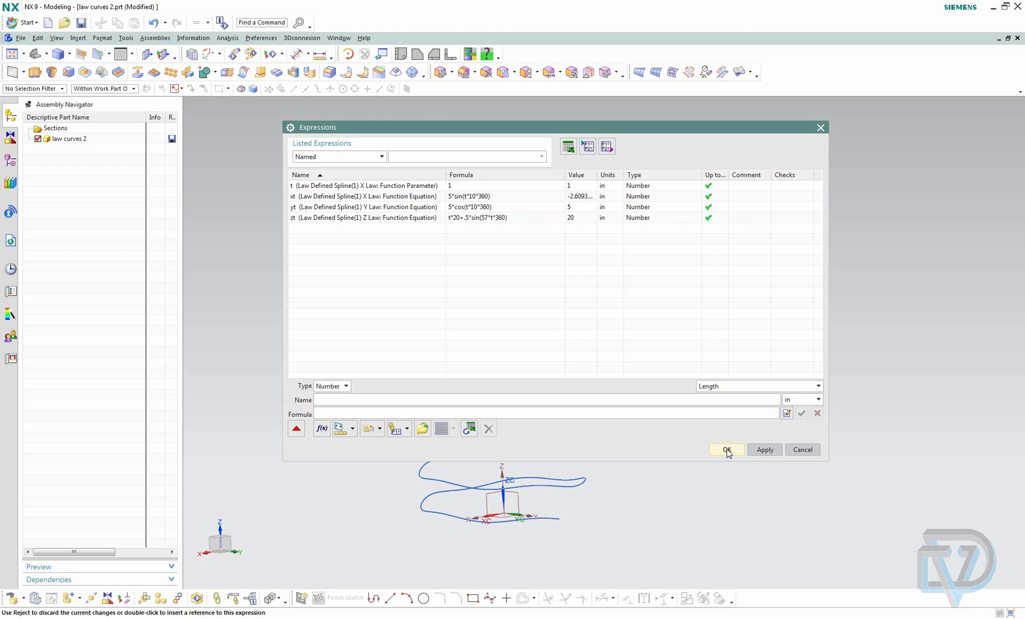
pyautogui.click(763, 450)
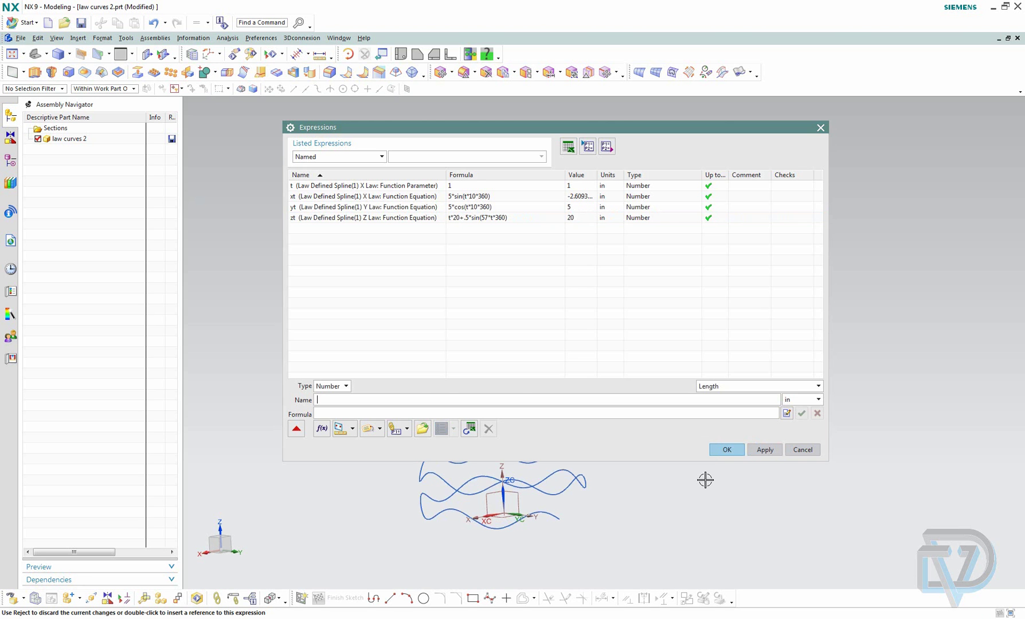
pyautogui.click(727, 450)
pyautogui.moveTo(695, 462)
pyautogui.mouseDown(button='middle')
pyautogui.moveTo(655, 458)
pyautogui.moveTo(606, 482)
pyautogui.moveTo(563, 528)
pyautogui.moveTo(634, 508)
pyautogui.moveTo(674, 515)
pyautogui.moveTo(673, 563)
pyautogui.moveTo(663, 563)
pyautogui.moveTo(673, 504)
pyautogui.moveTo(634, 488)
pyautogui.moveTo(645, 481)
pyautogui.moveTo(672, 499)
pyautogui.moveTo(705, 497)
pyautogui.moveTo(694, 499)
pyautogui.mouseUp(button='middle')
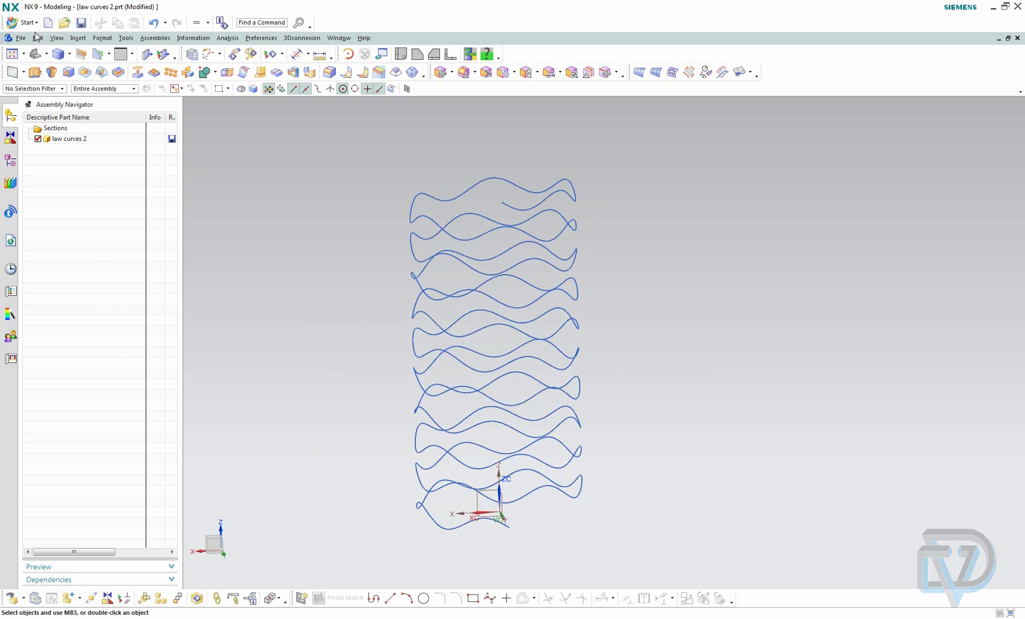
# Sweep a Tube with 0.25 in outer diameter along the wavy law spline.
pyautogui.click(78, 38)
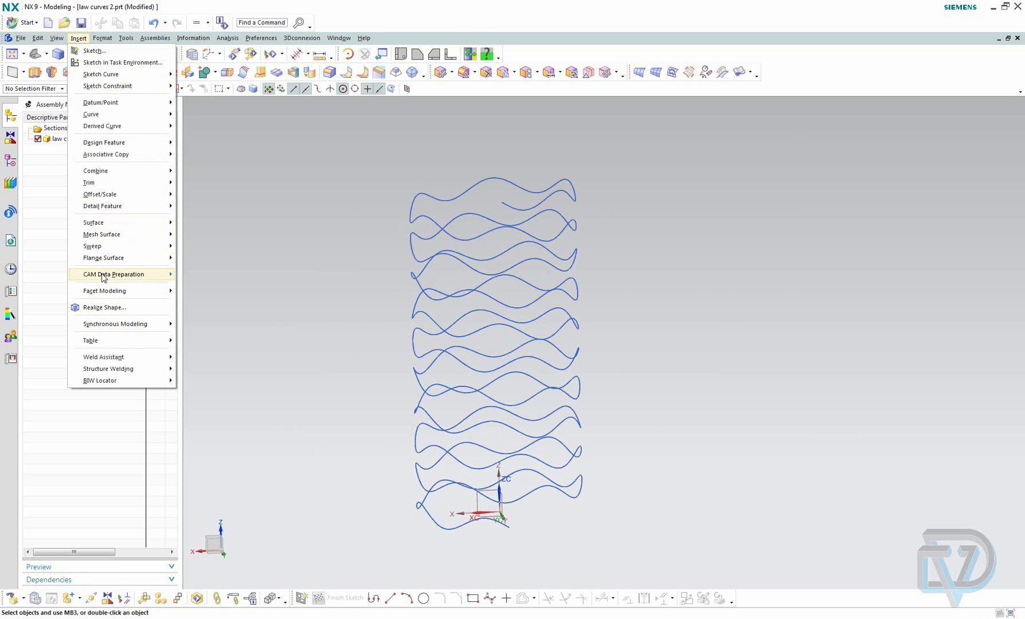
pyautogui.moveTo(102, 247)
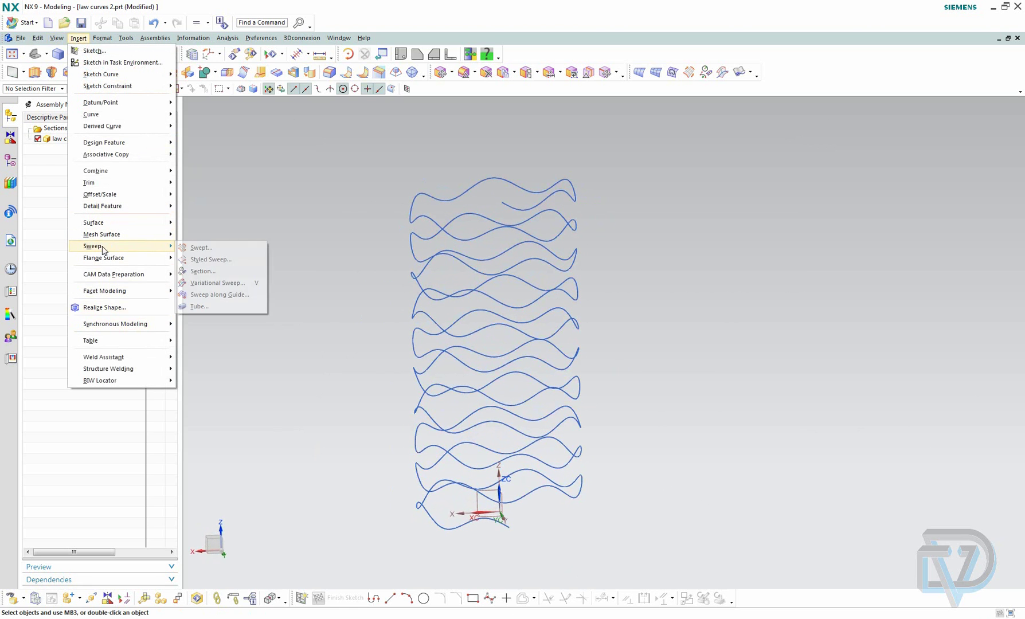
pyautogui.click(210, 306)
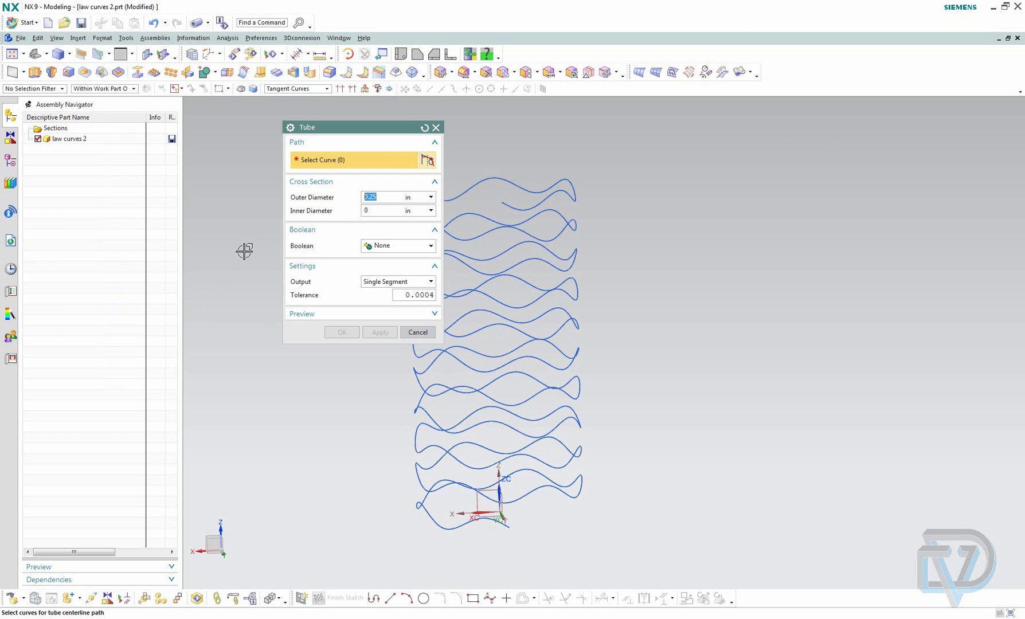
pyautogui.click(524, 300)
pyautogui.click(338, 333)
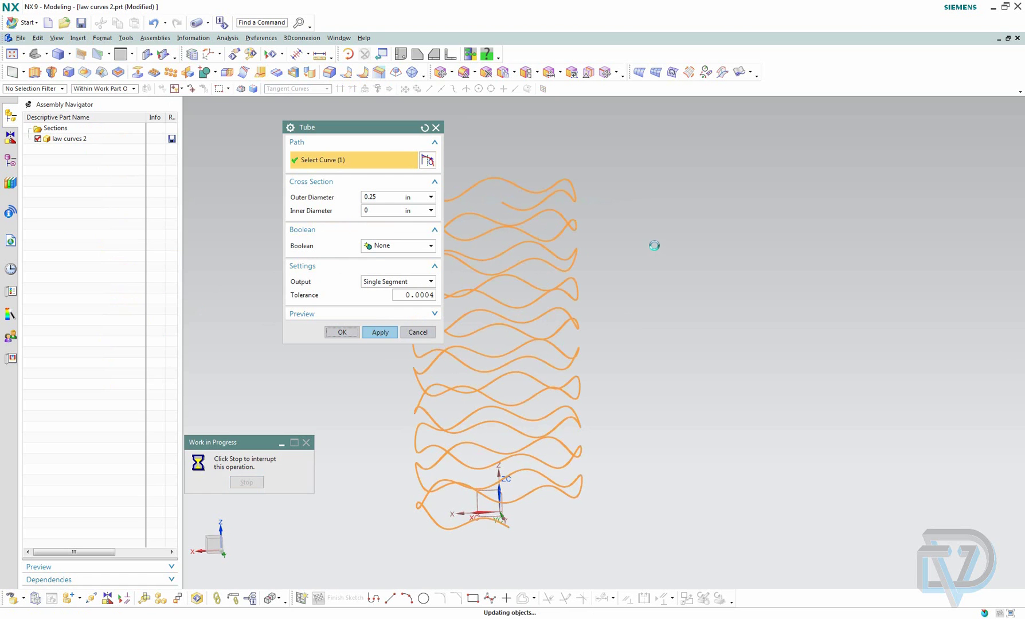
pyautogui.moveTo(655, 246); pyautogui.dragTo(590, 383, button='middle')
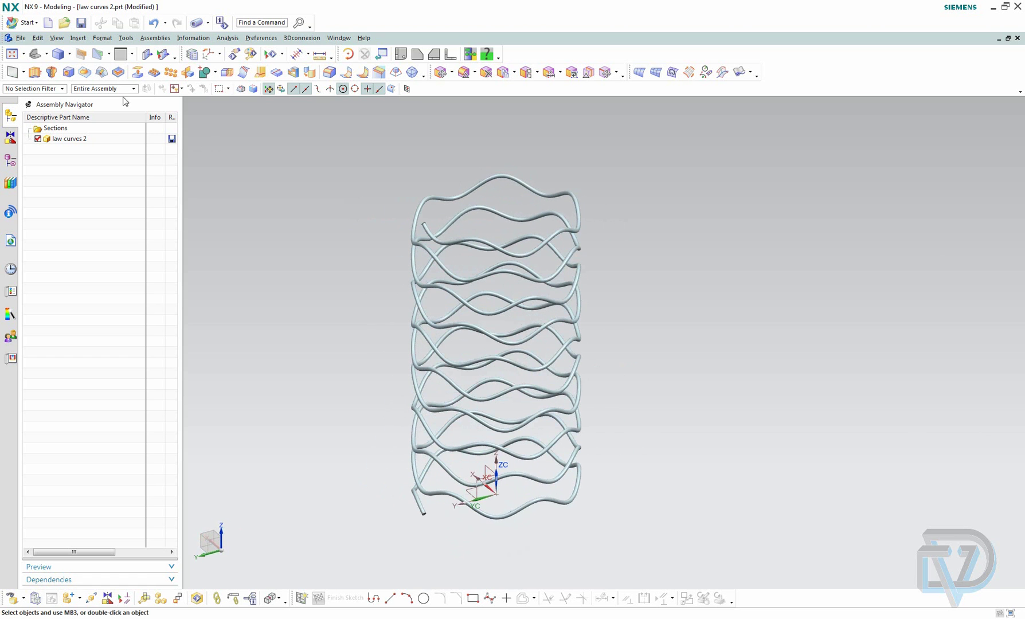
# Render the tube in True Shading, fit it in view, and orbit to an angled view.
pyautogui.click(58, 38)
pyautogui.moveTo(98, 75)
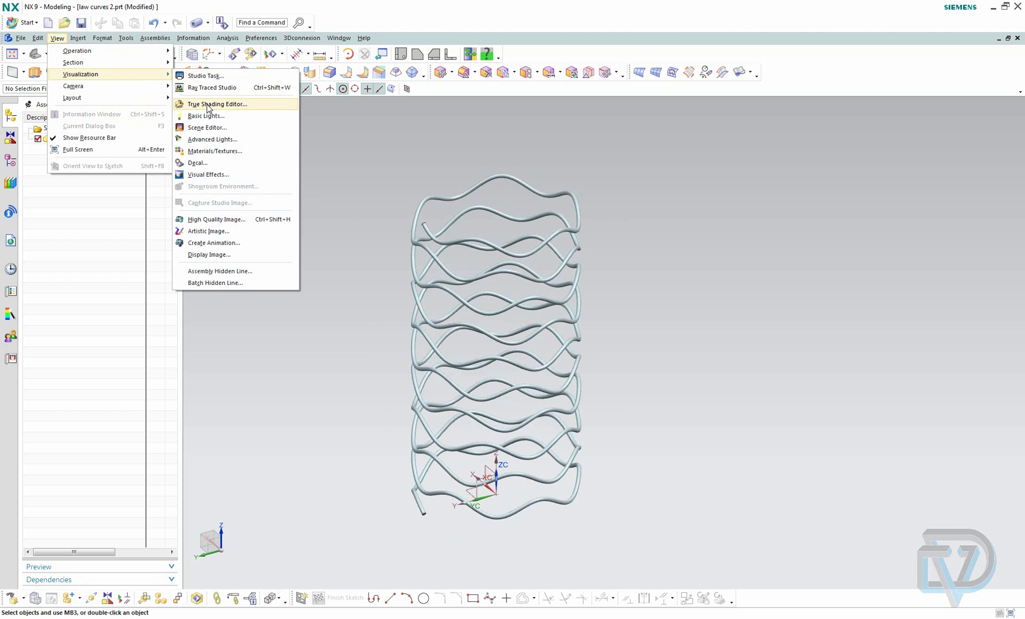
pyautogui.click(208, 106)
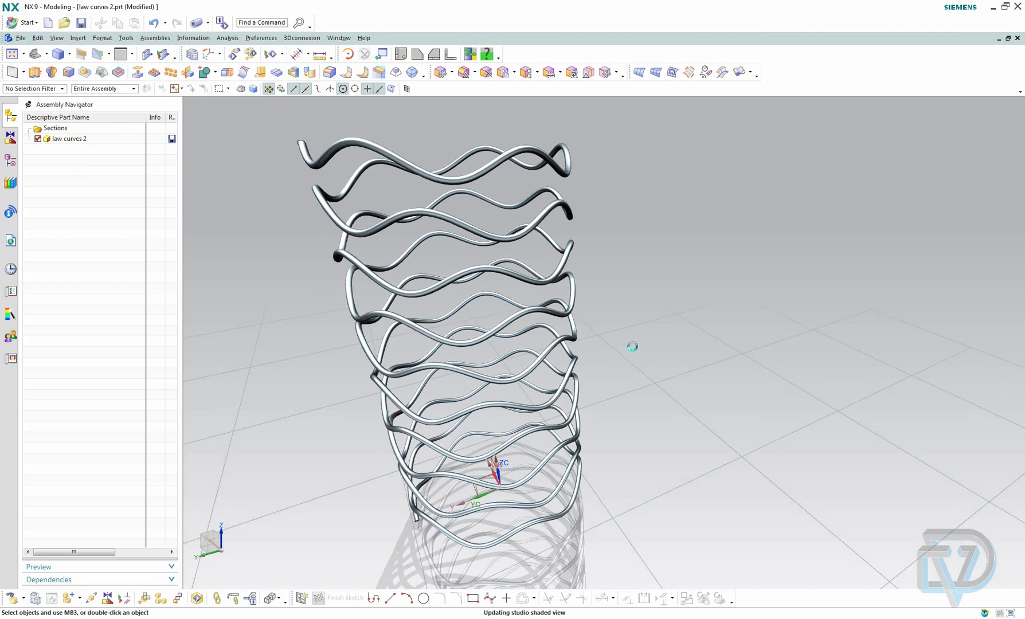
pyautogui.rightClick(645, 281)
pyautogui.click(666, 333)
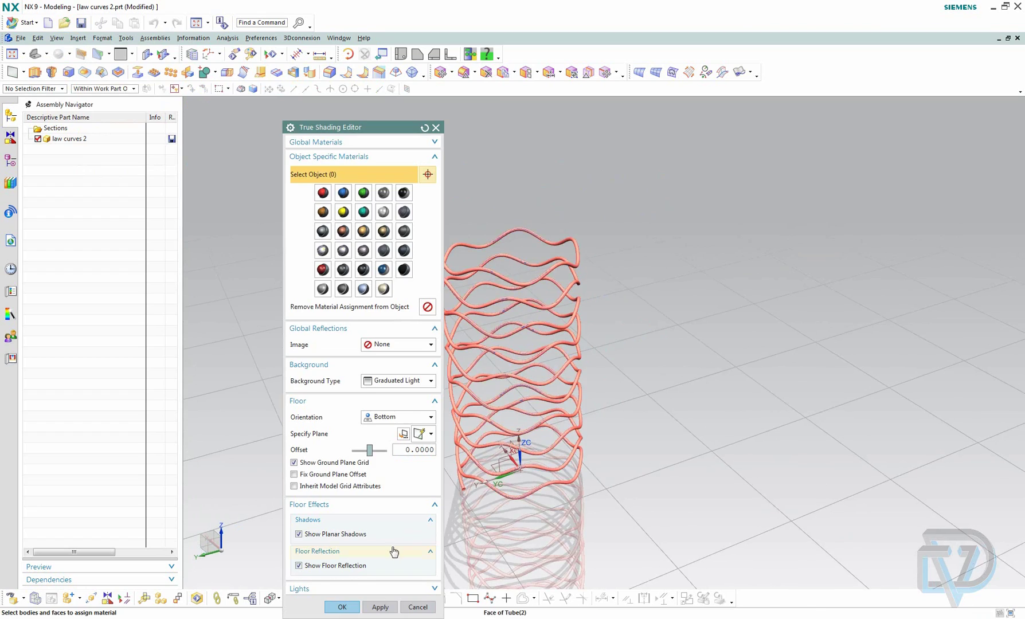
pyautogui.click(342, 606)
pyautogui.scroll(3, 660, 396)
pyautogui.scroll(-3, 661, 388)
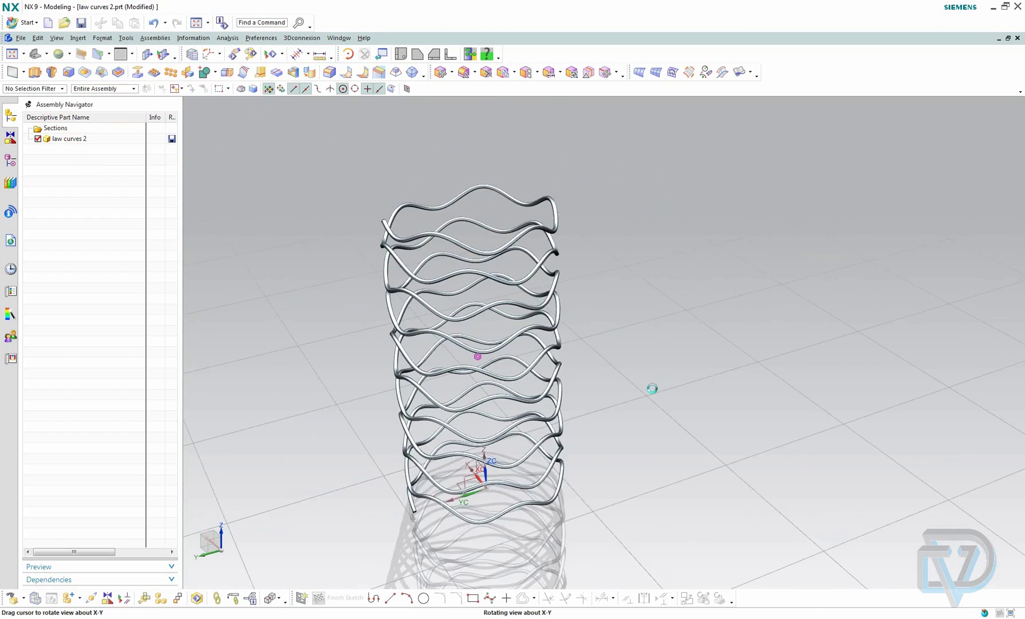
pyautogui.moveTo(652, 388); pyautogui.dragTo(509, 409, button='middle')
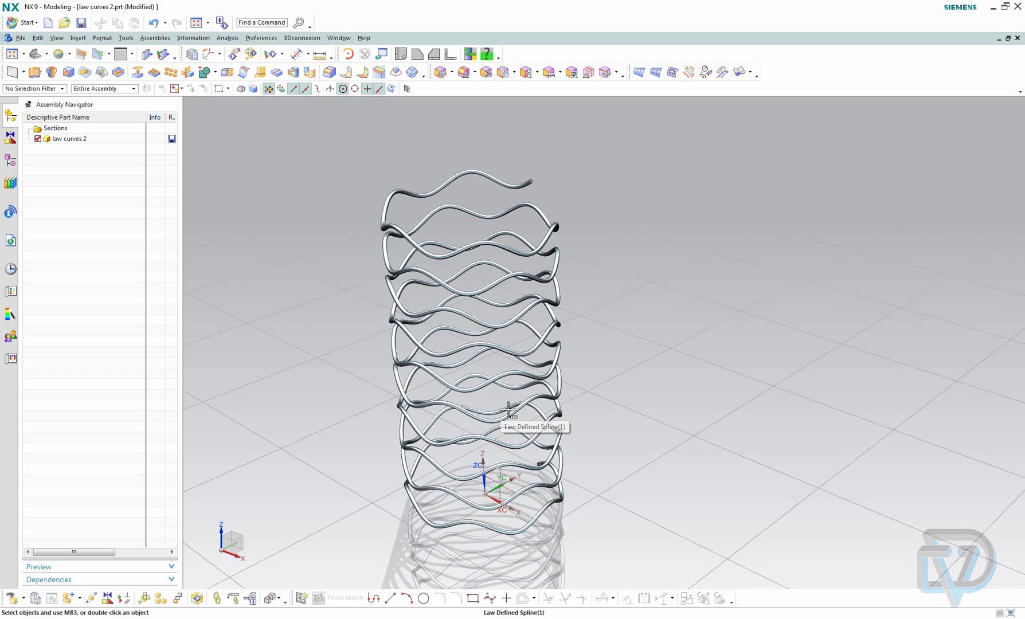